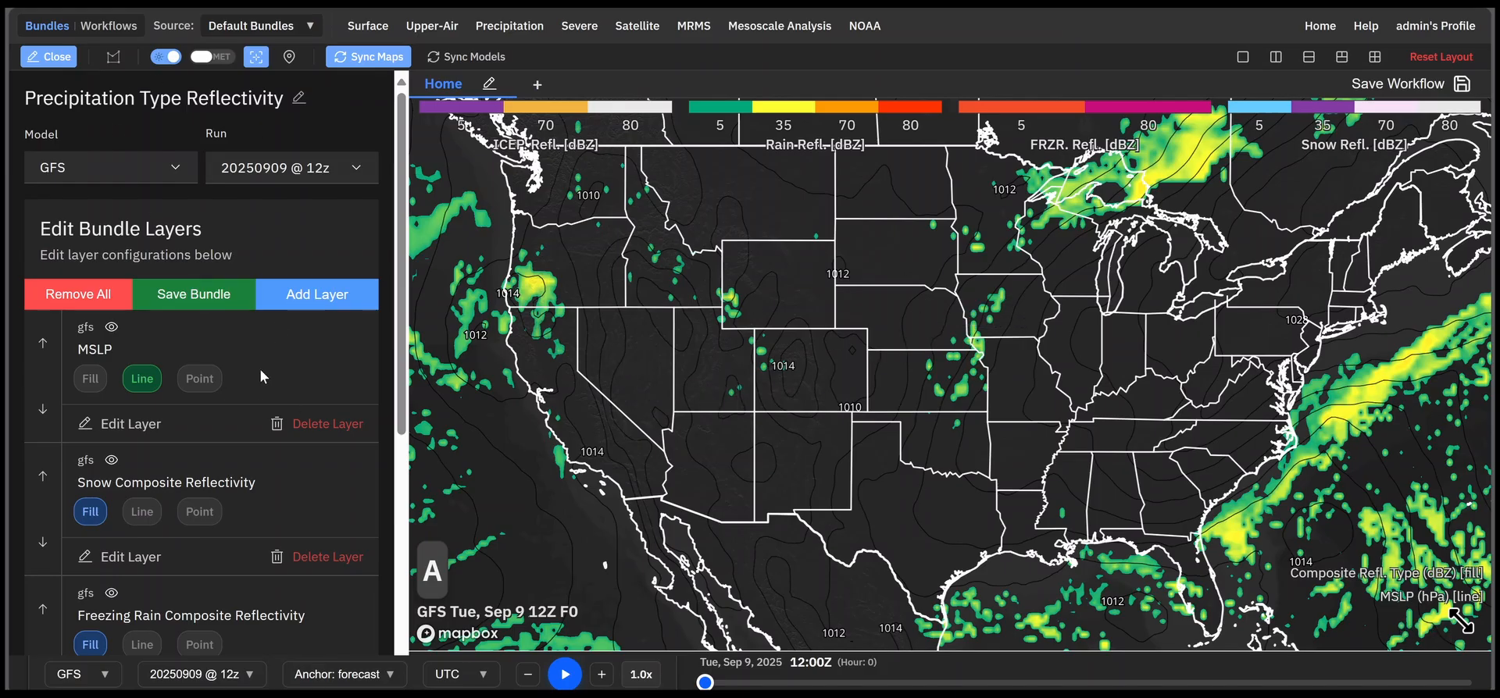
# Step: Look over the Precipitation Type Reflectivity bundle's layers and split the board into two side-by-side map panels
pyautogui.scroll(-1, 289, 383)
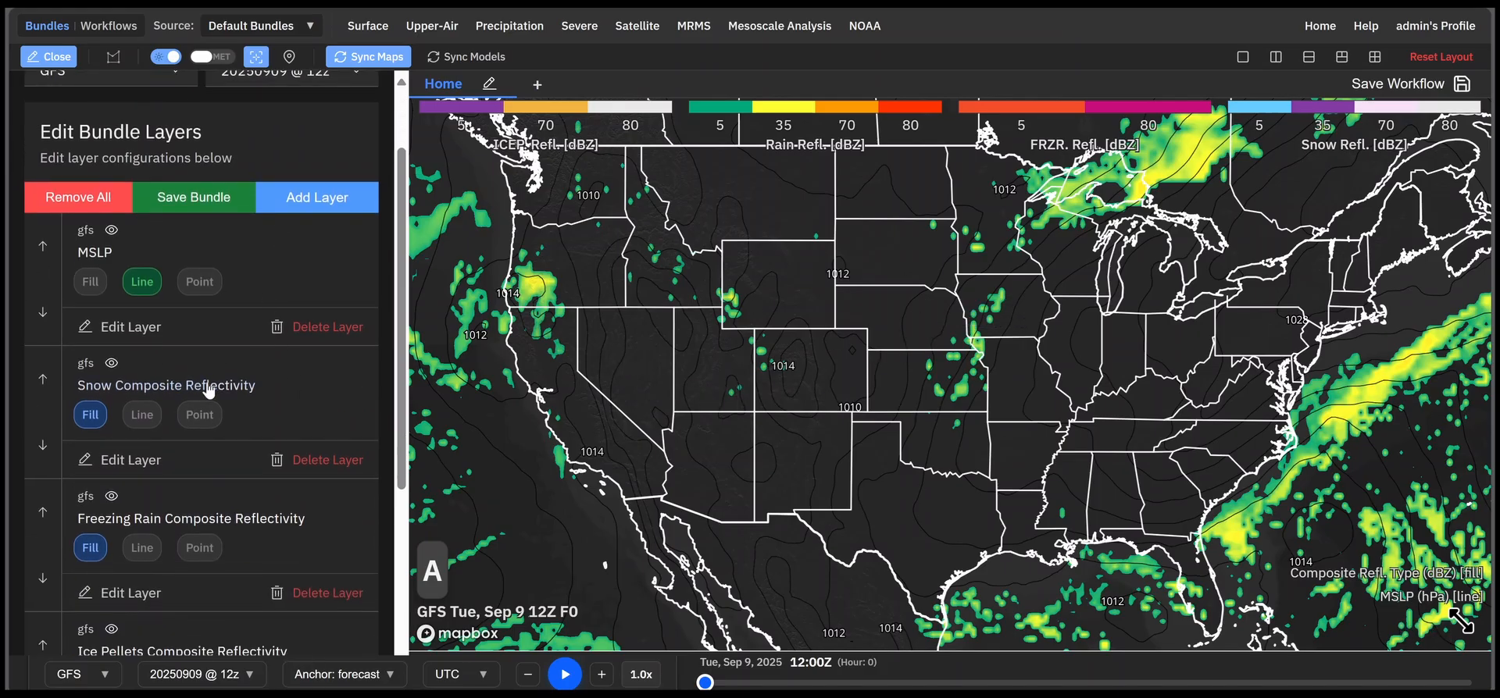
pyautogui.scroll(-1, 148, 406)
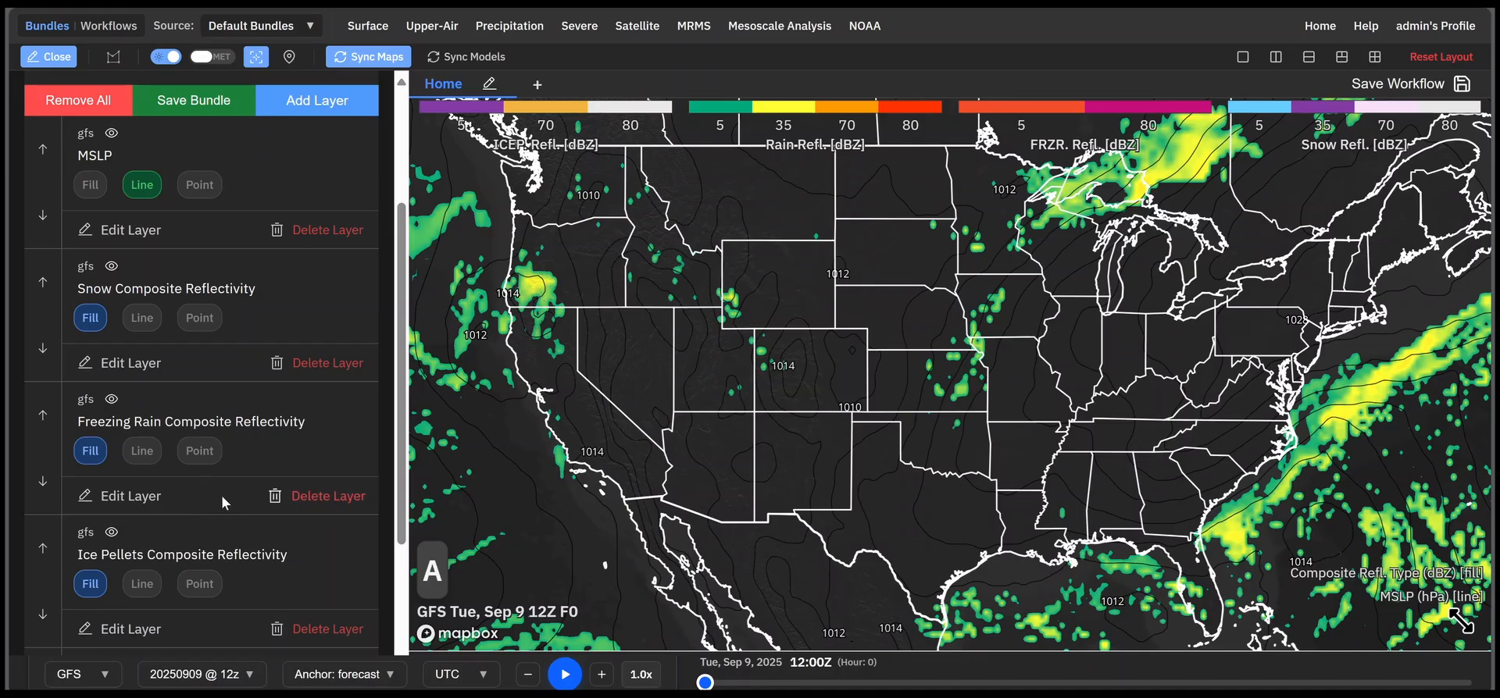
pyautogui.scroll(2, 243, 479)
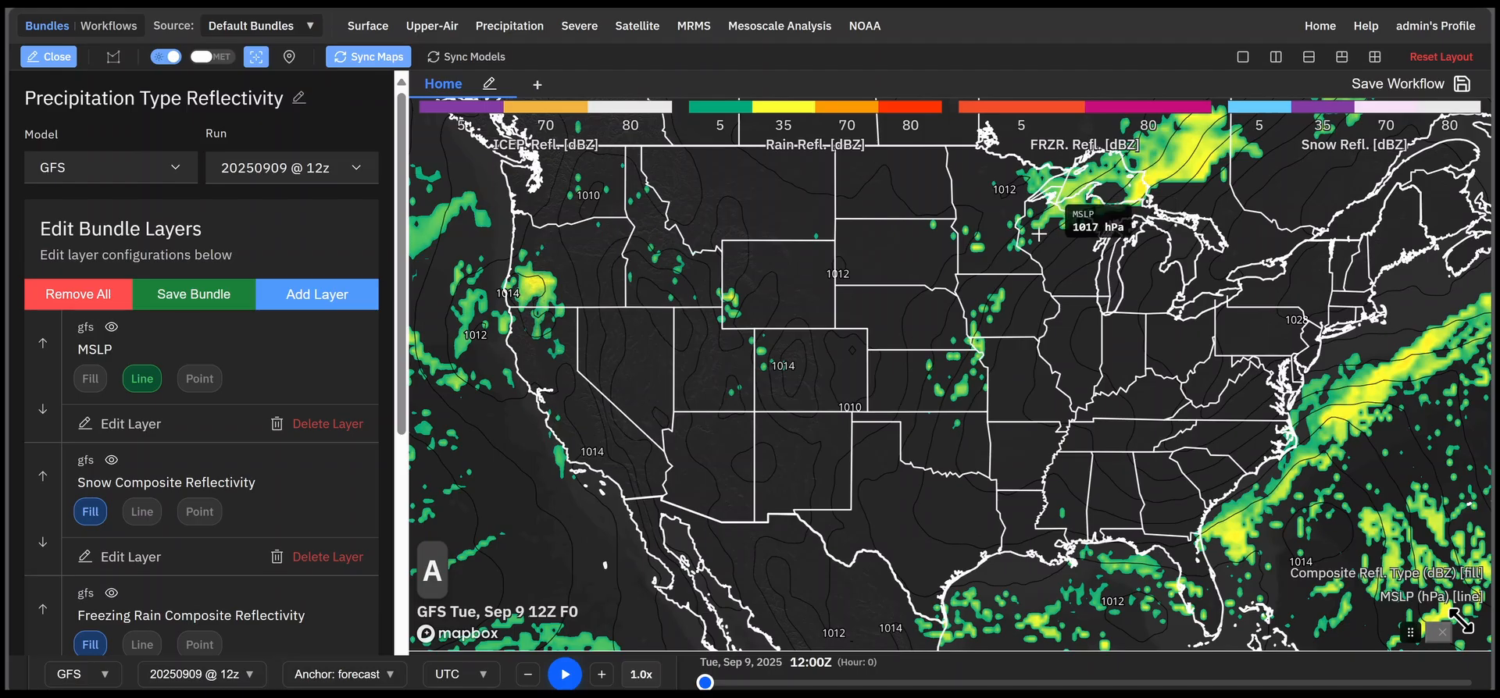
pyautogui.click(1276, 62)
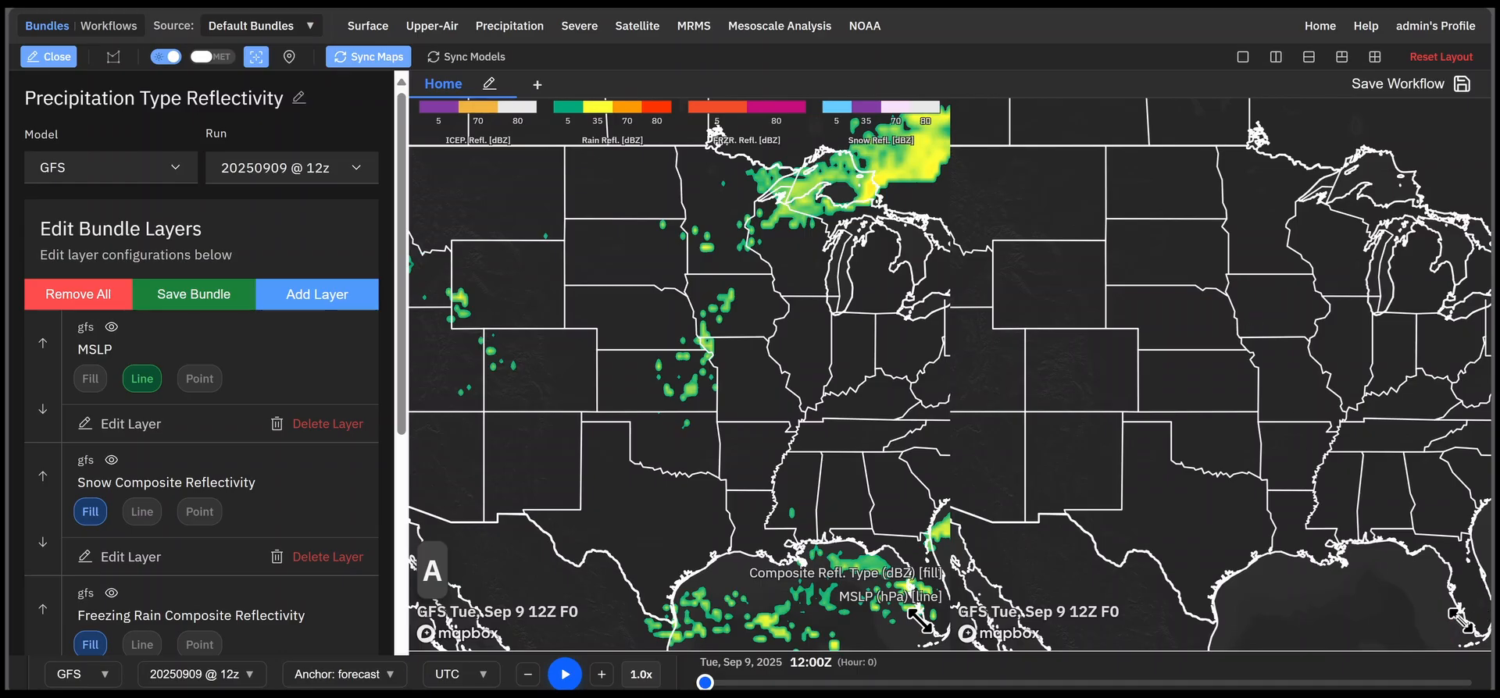
# Step: Try a three-panel layout by shortening the empty map panel to half height and adding a new panel beneath it
pyautogui.moveTo(1460, 621); pyautogui.dragTo(1460, 345)
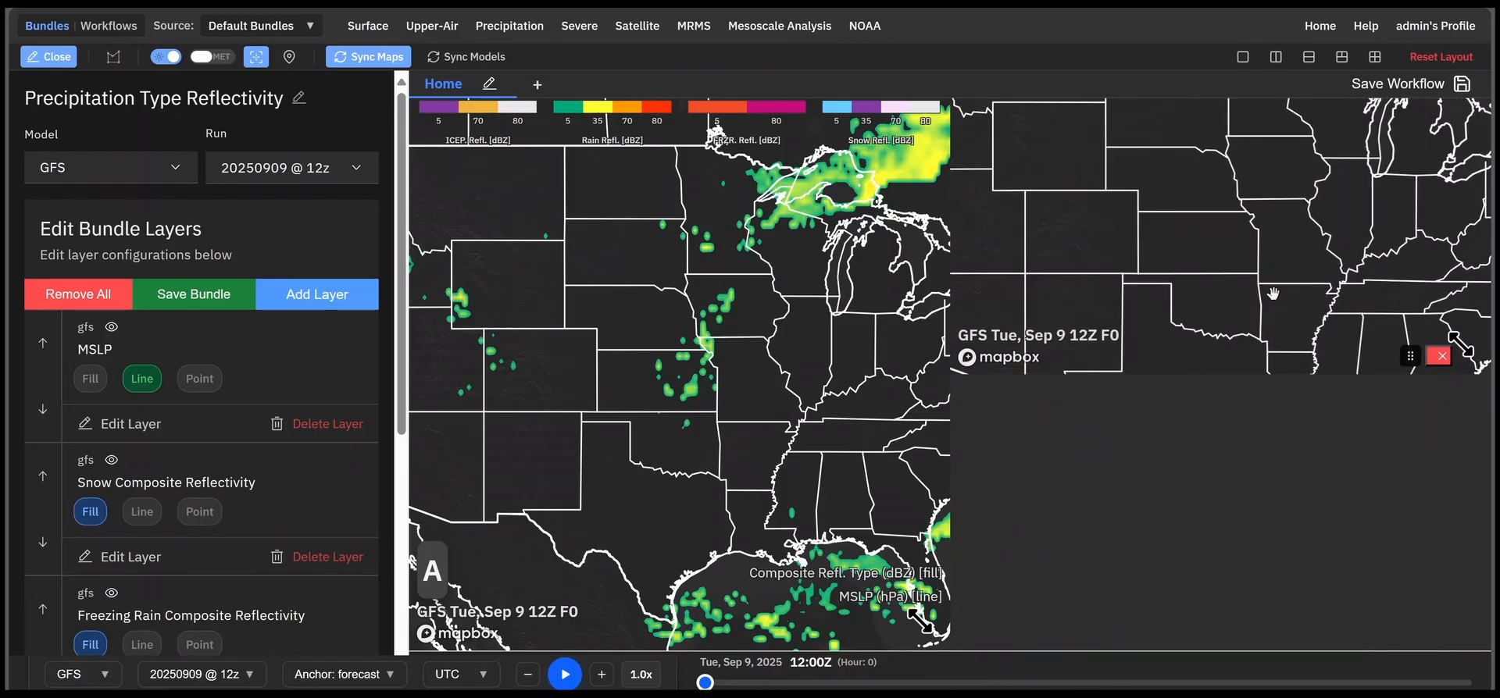
pyautogui.moveTo(1104, 413)
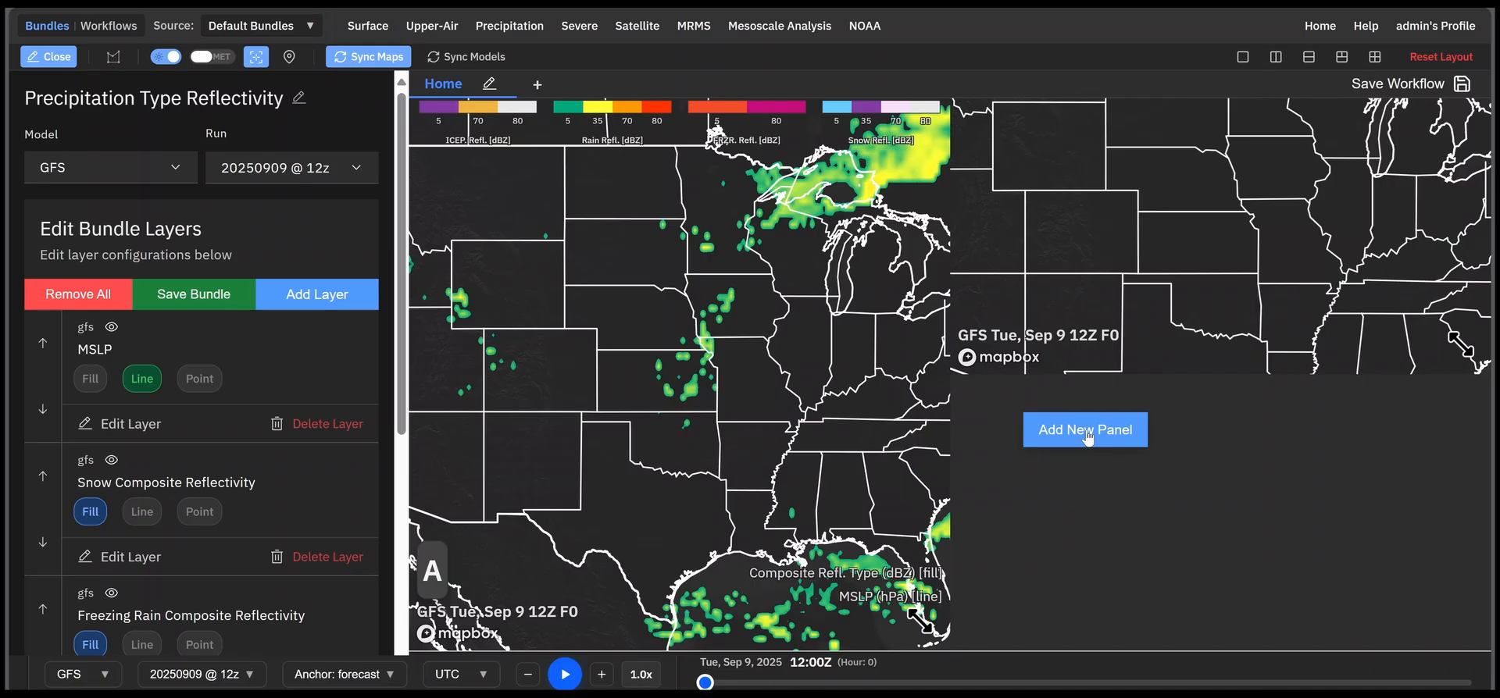
pyautogui.click(1086, 433)
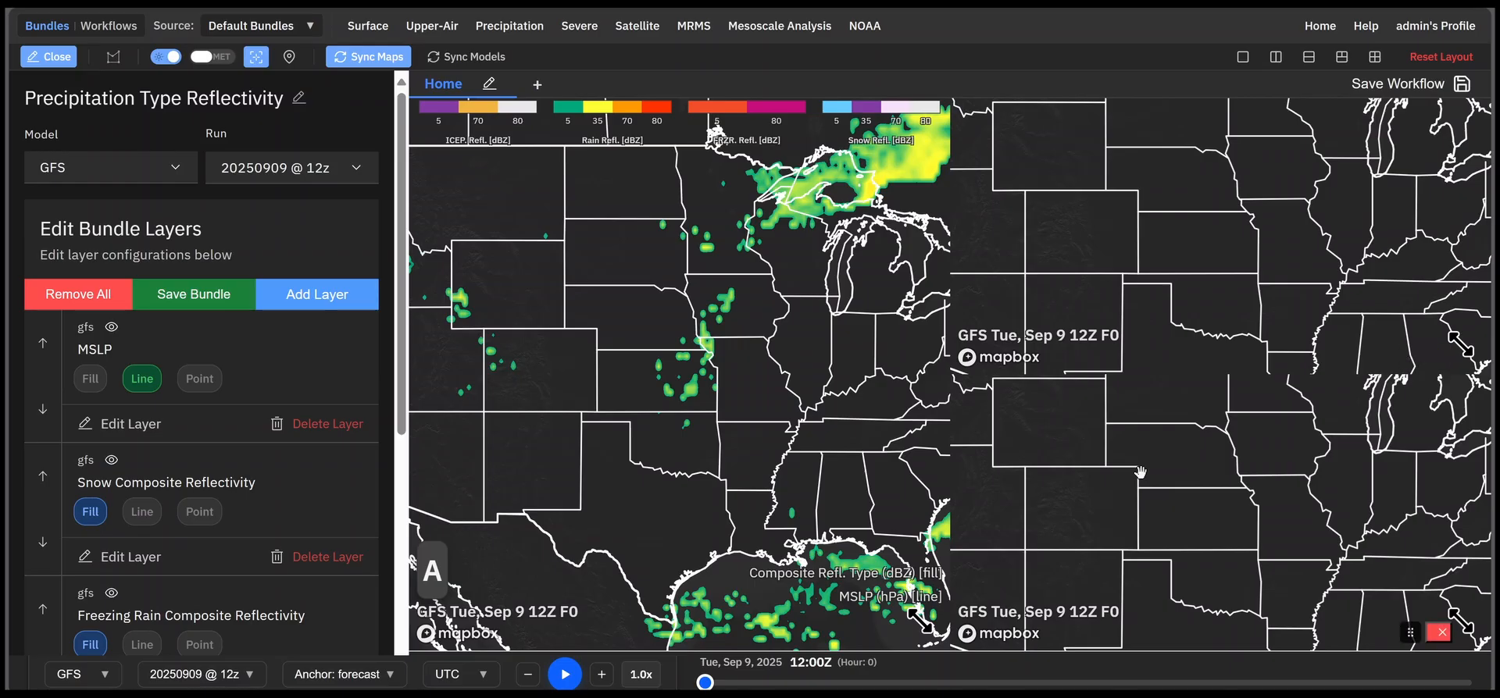
pyautogui.click(1274, 63)
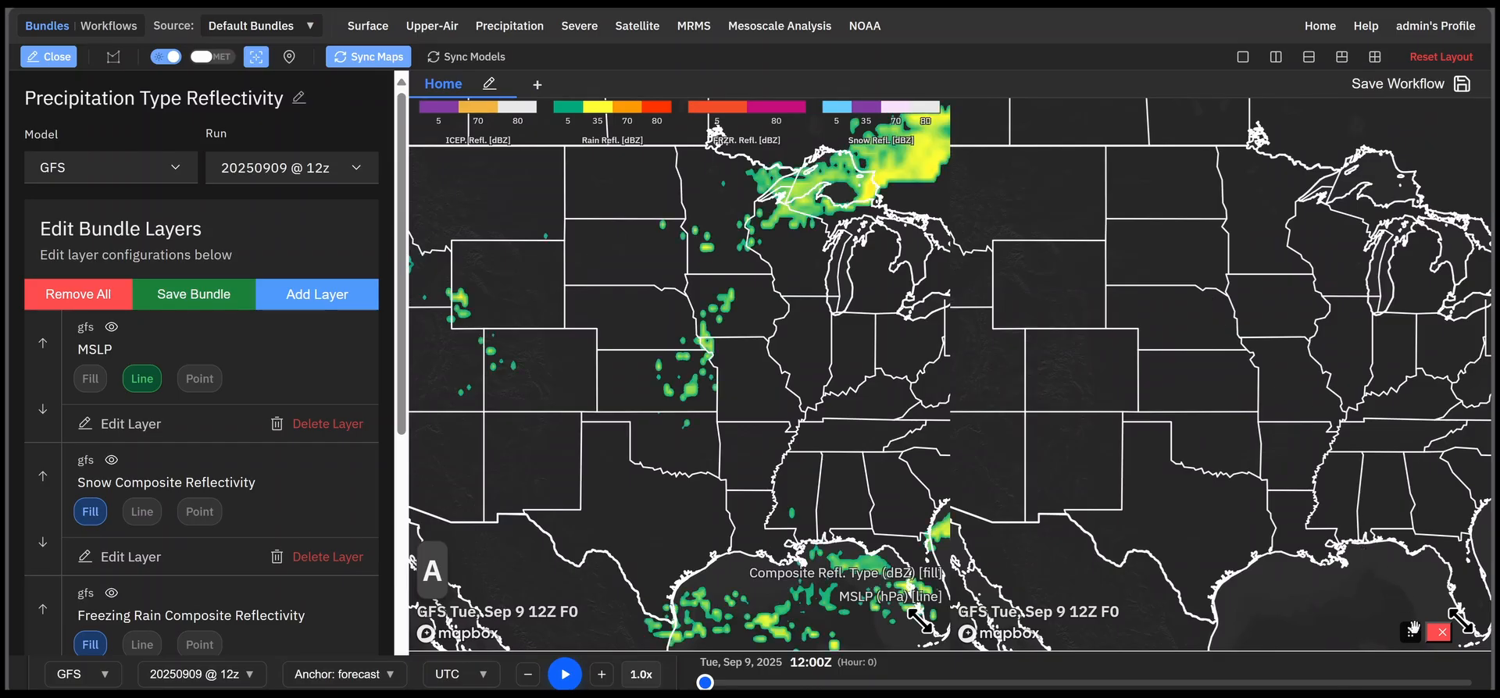
pyautogui.moveTo(1409, 633); pyautogui.dragTo(1256, 615)
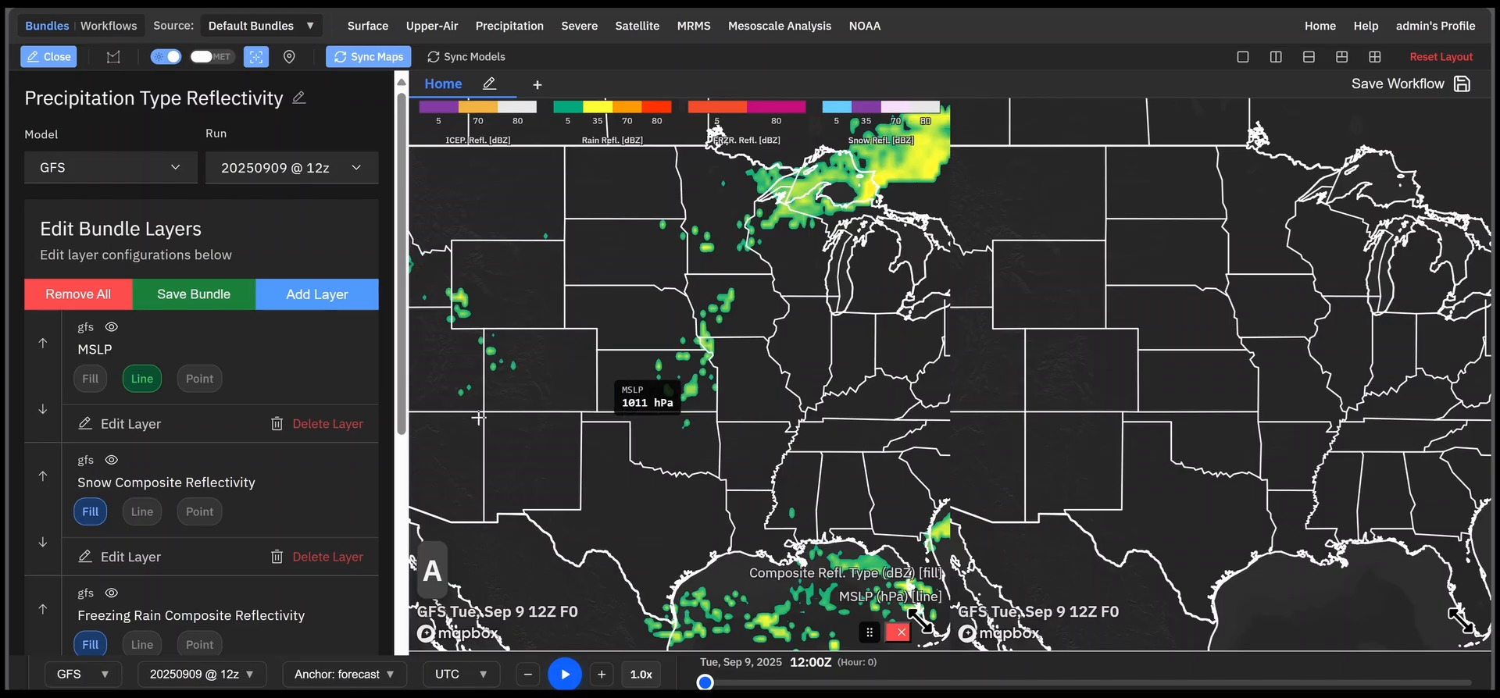
# Step: Make the empty map panel active and switch the bundle source to My Bundles
pyautogui.scroll(-5, 206, 489)
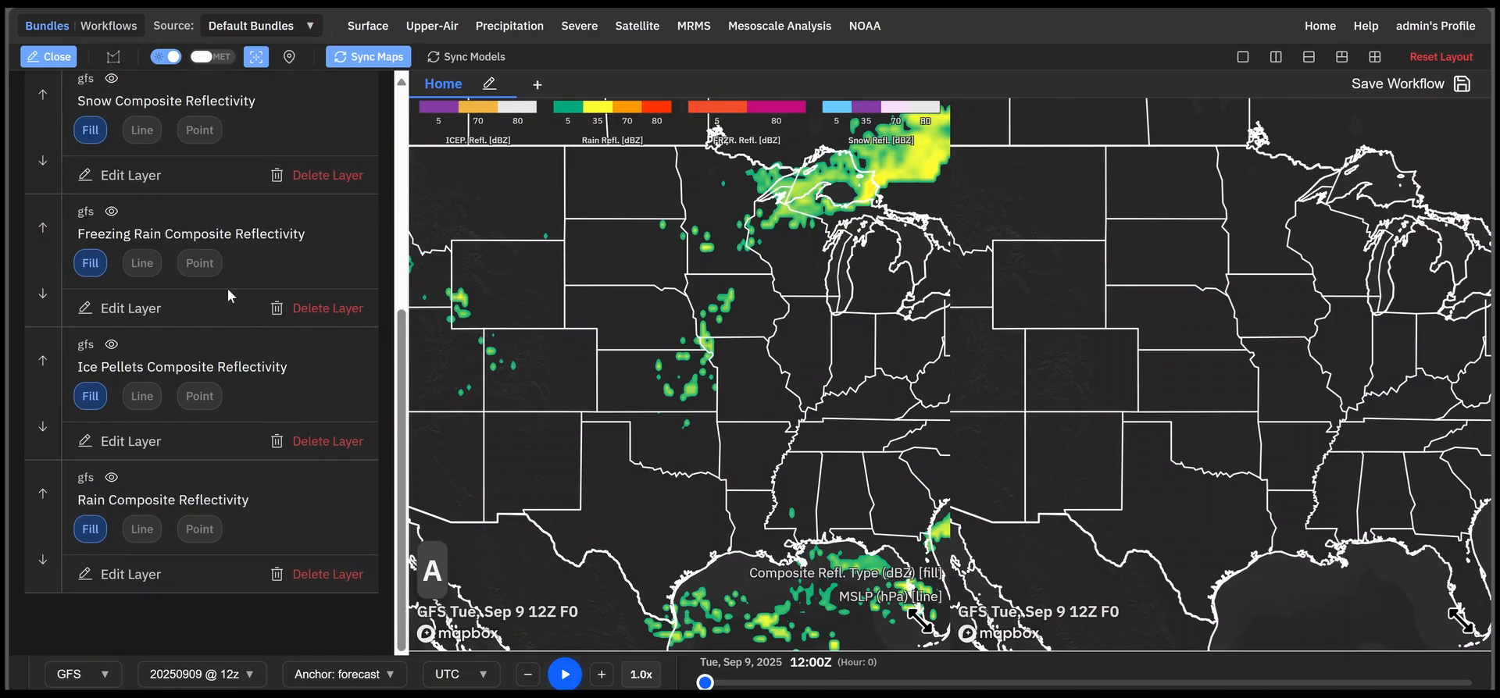
pyautogui.scroll(5, 245, 350)
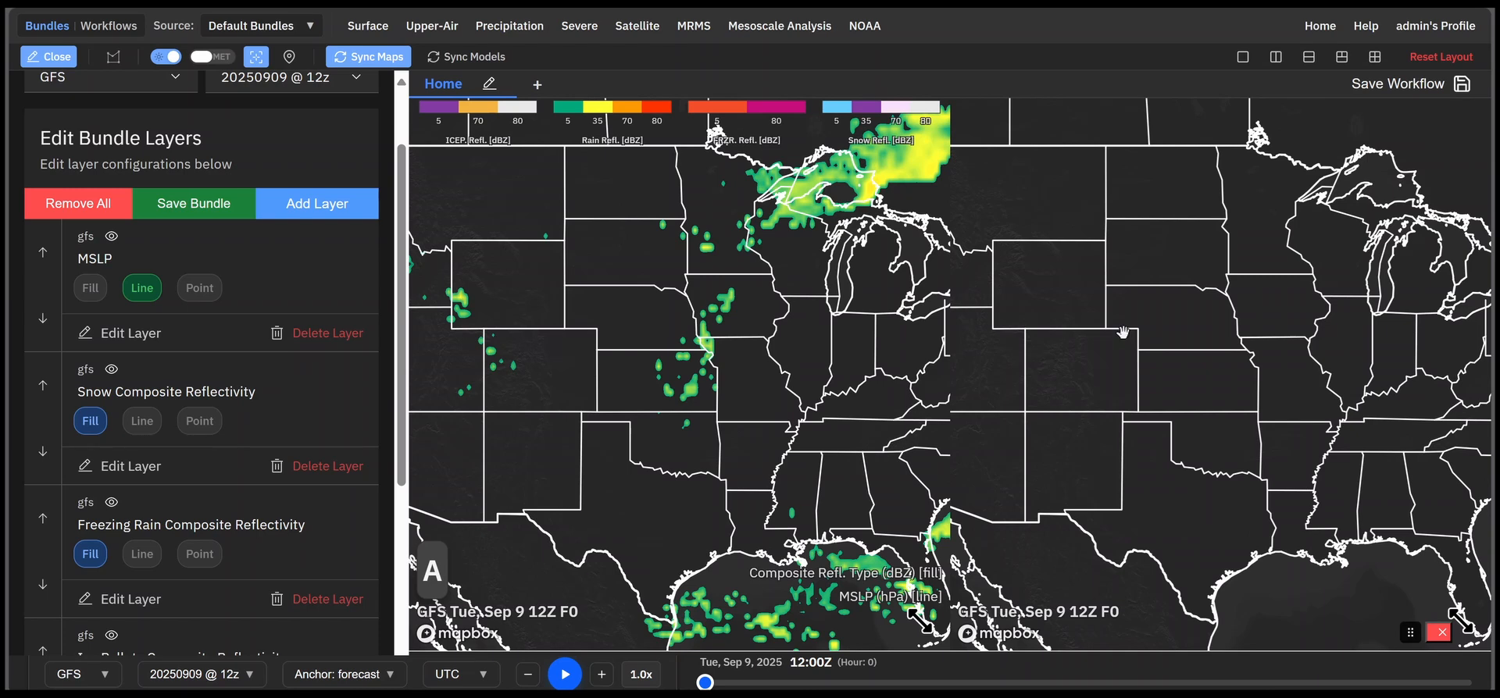
pyautogui.click(1204, 303)
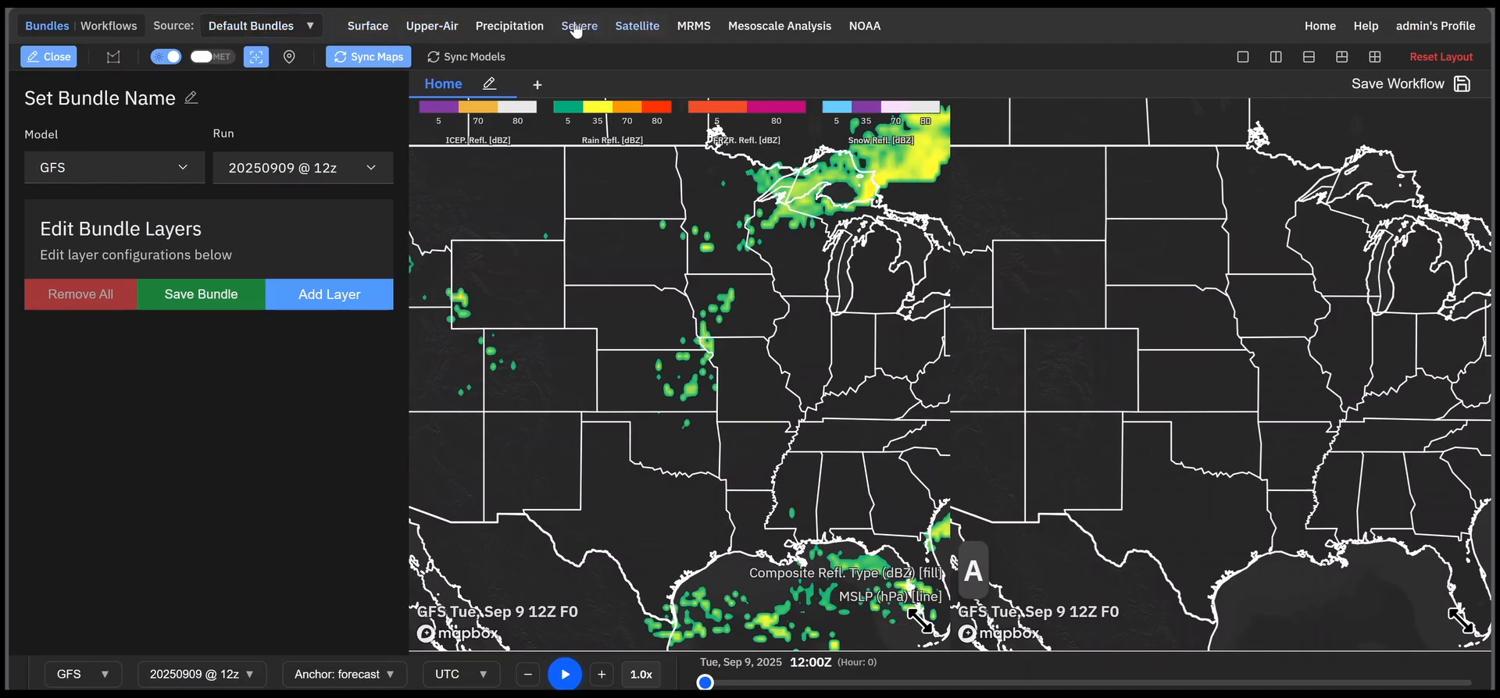
pyautogui.click(297, 25)
pyautogui.click(273, 88)
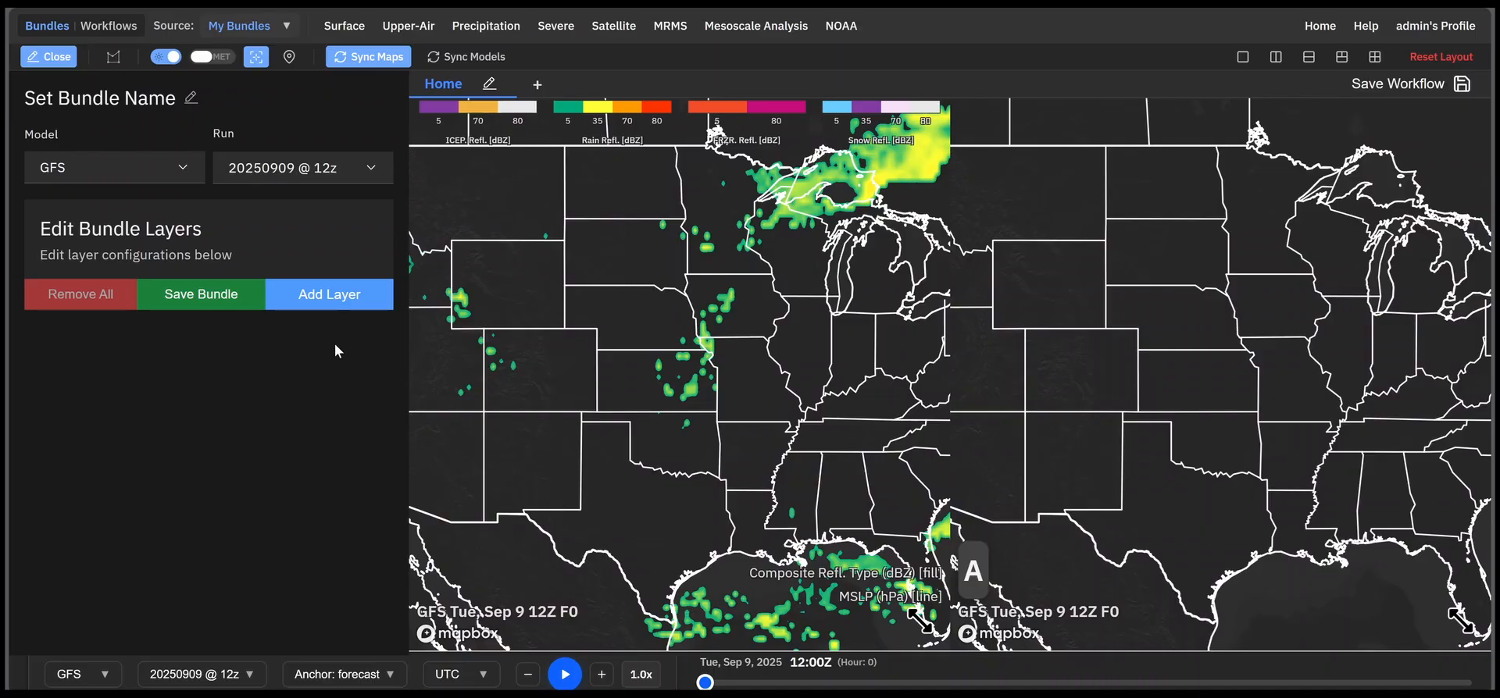
# Step: Add the RTMA surface 2m Temperature layer to the empty panel and set the time to 13:45Z
pyautogui.click(332, 295)
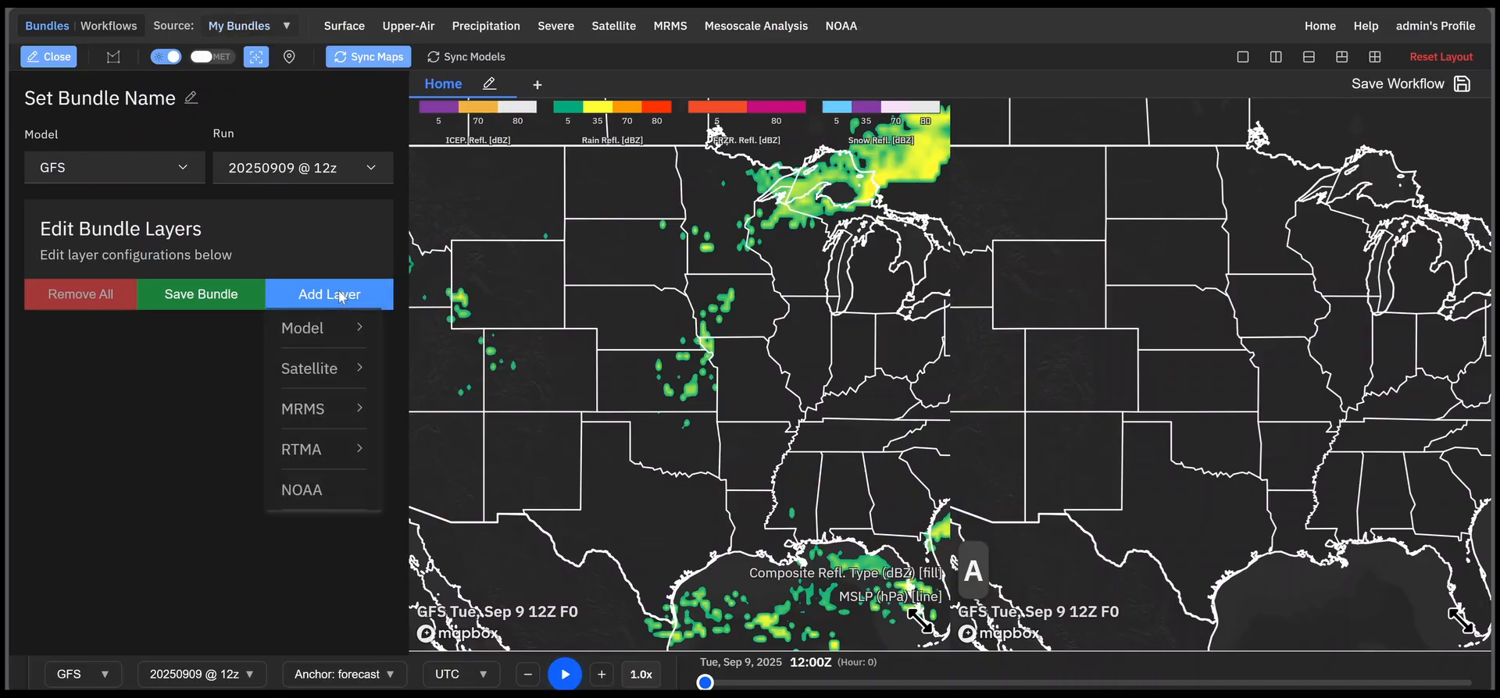
pyautogui.click(327, 343)
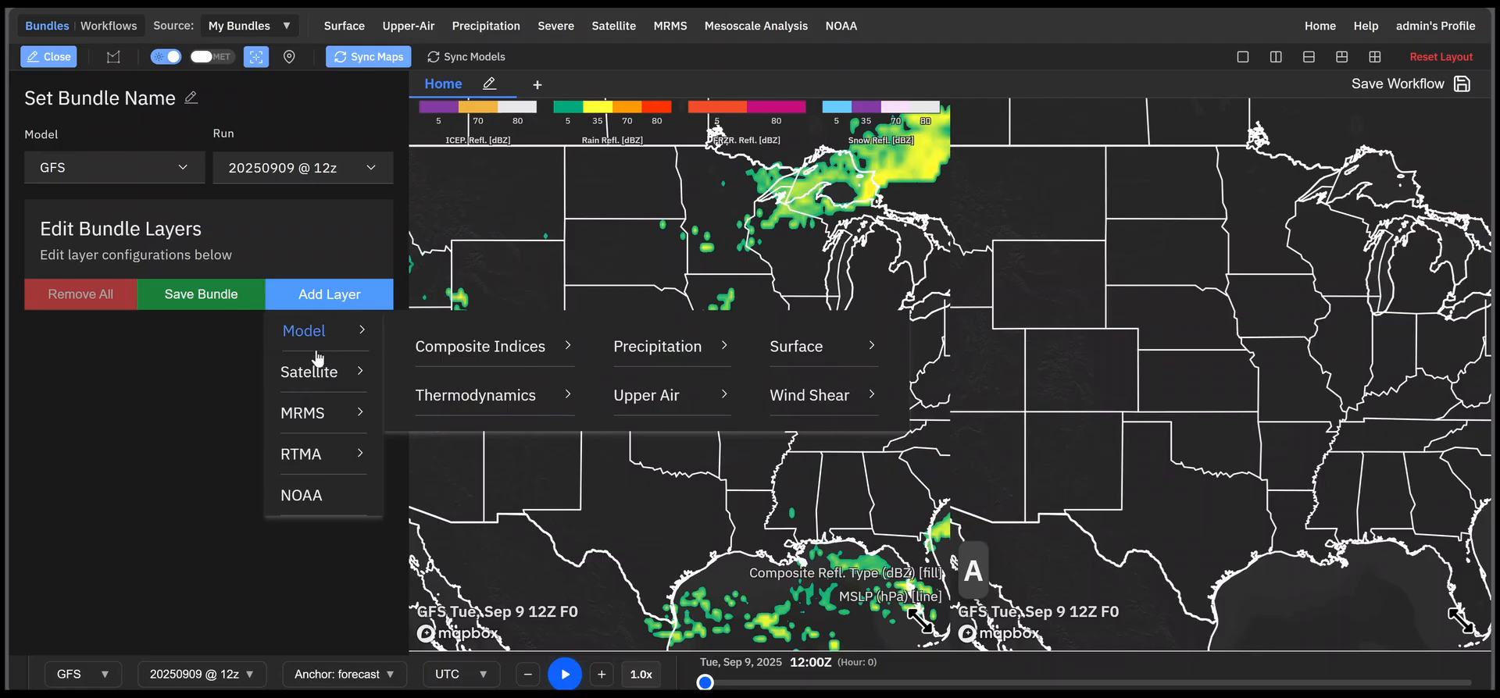
pyautogui.click(313, 412)
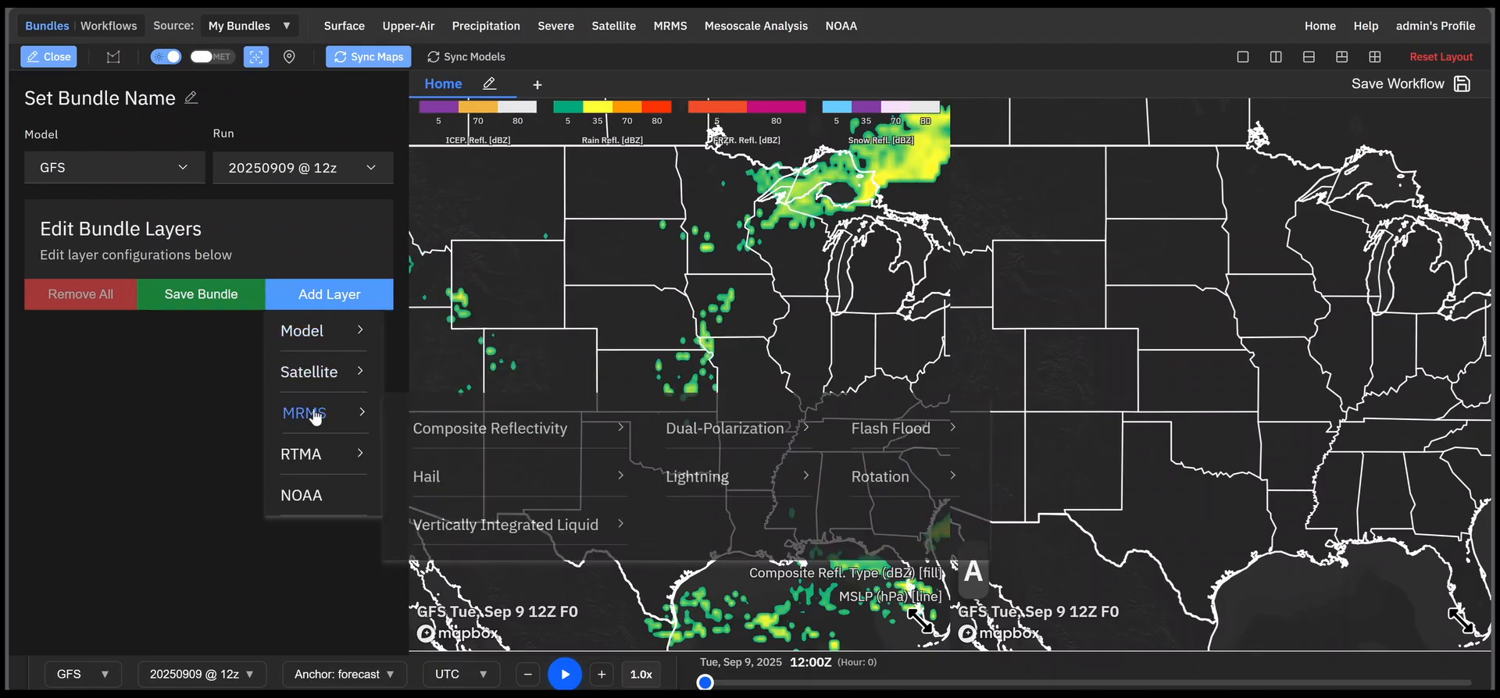
pyautogui.click(345, 459)
pyautogui.click(478, 477)
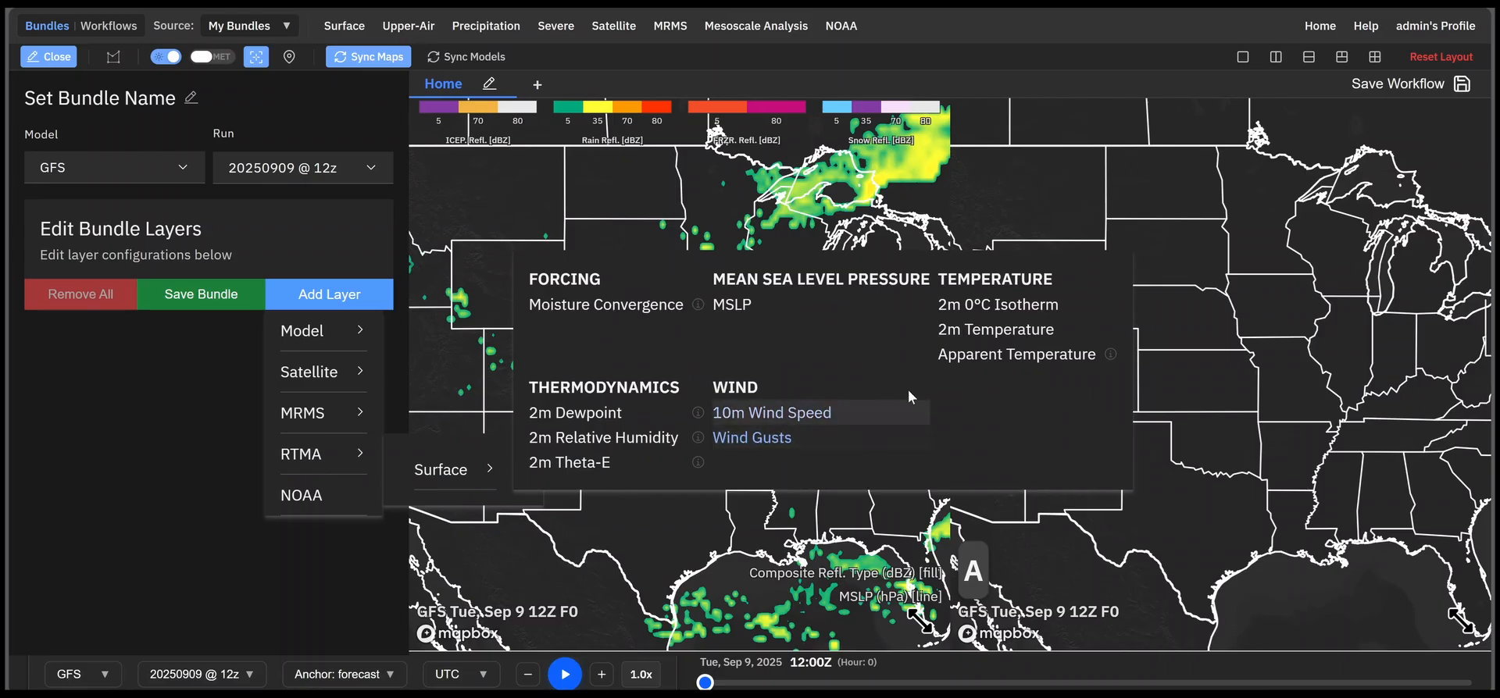
pyautogui.click(983, 330)
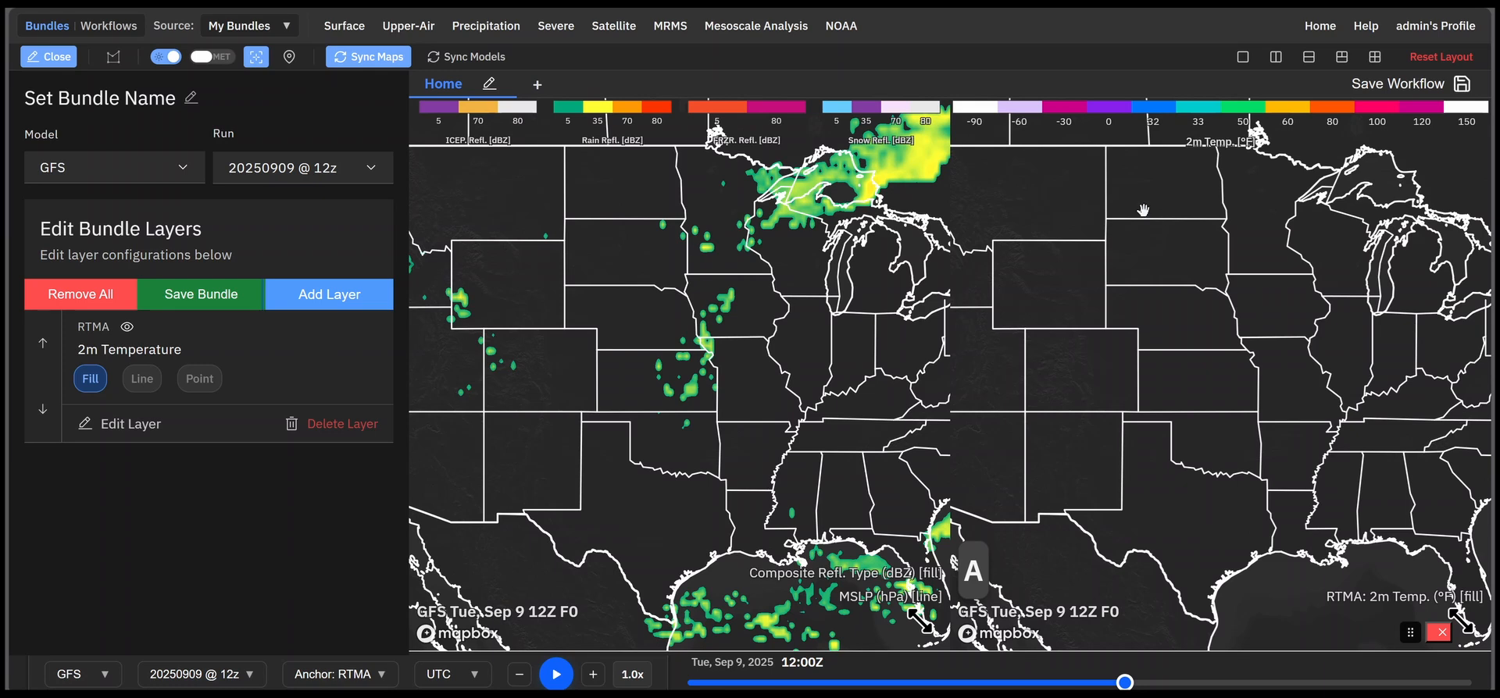
pyautogui.moveTo(1128, 684); pyautogui.dragTo(1215, 683)
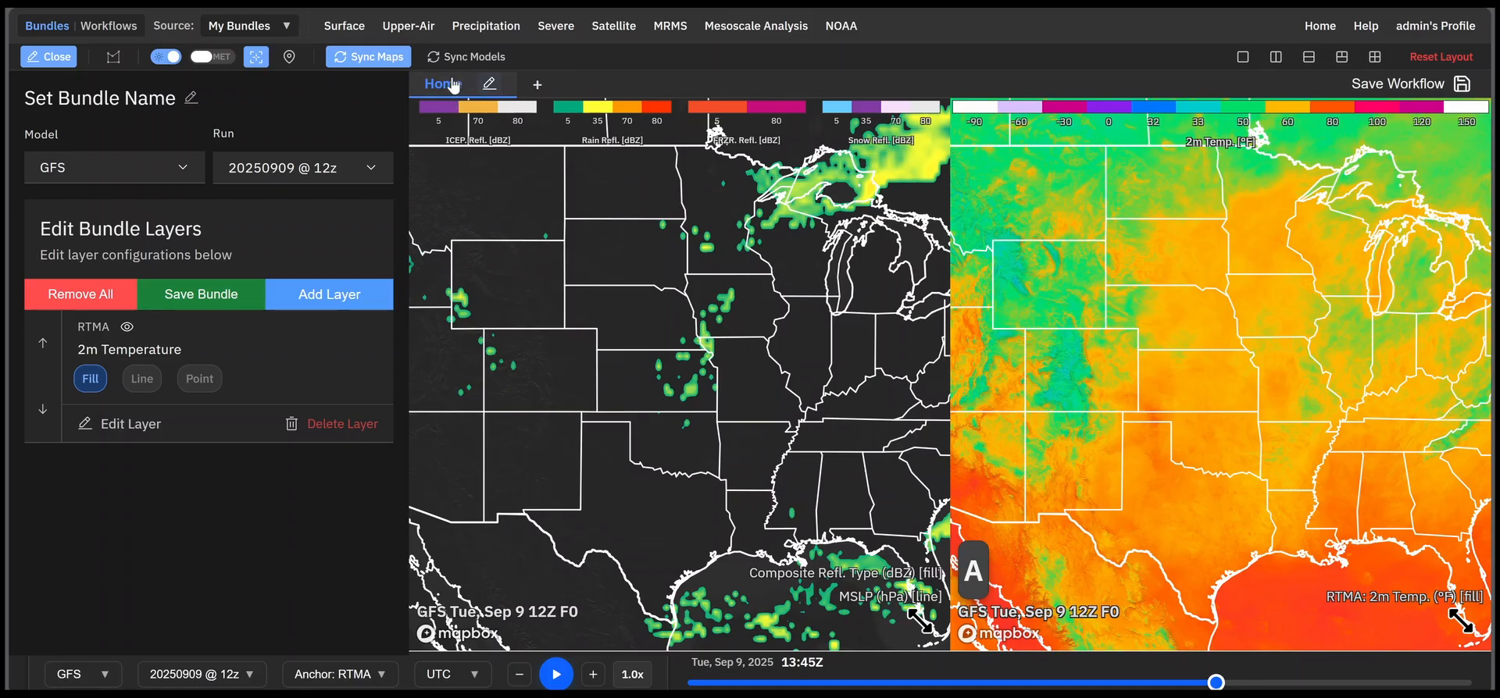
# Step: Create a new board and add the MRMS Merged Reflectivity (00.50°) layer to it
pyautogui.click(538, 86)
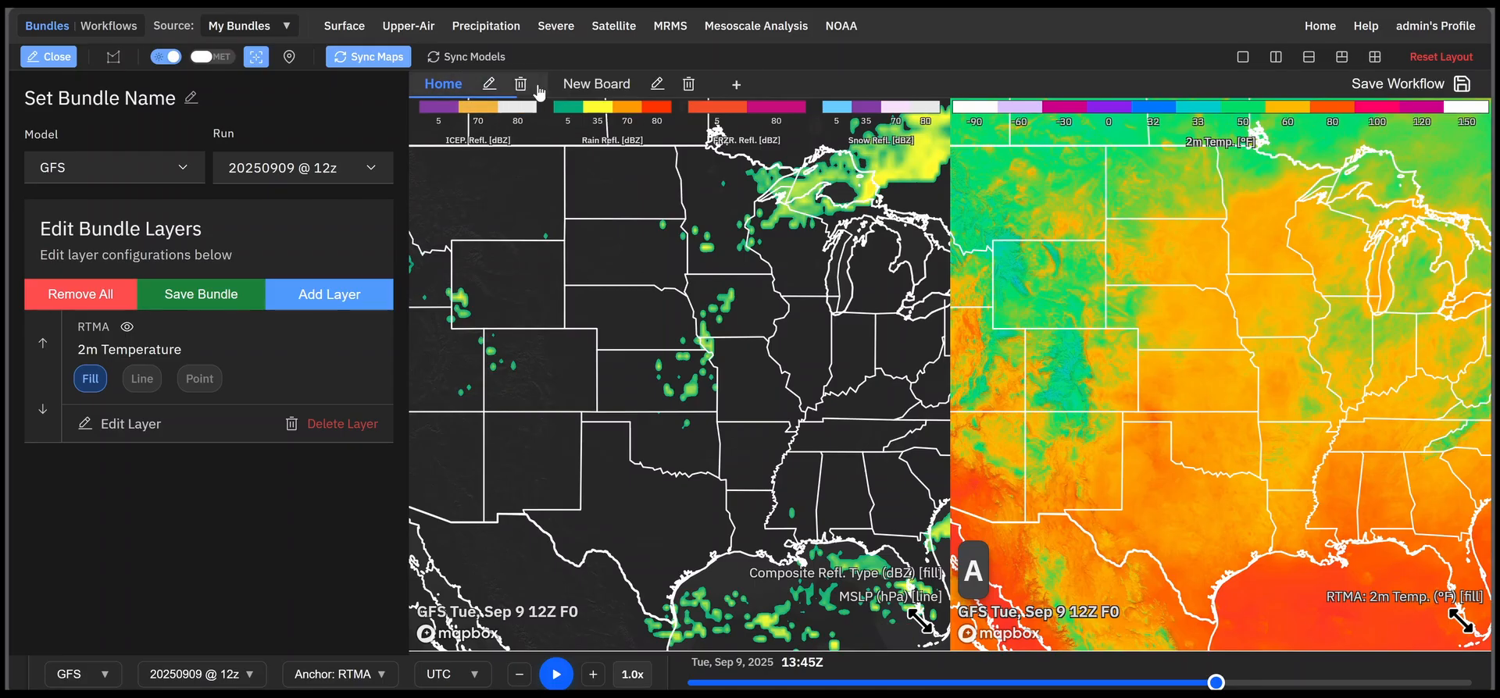
pyautogui.click(601, 86)
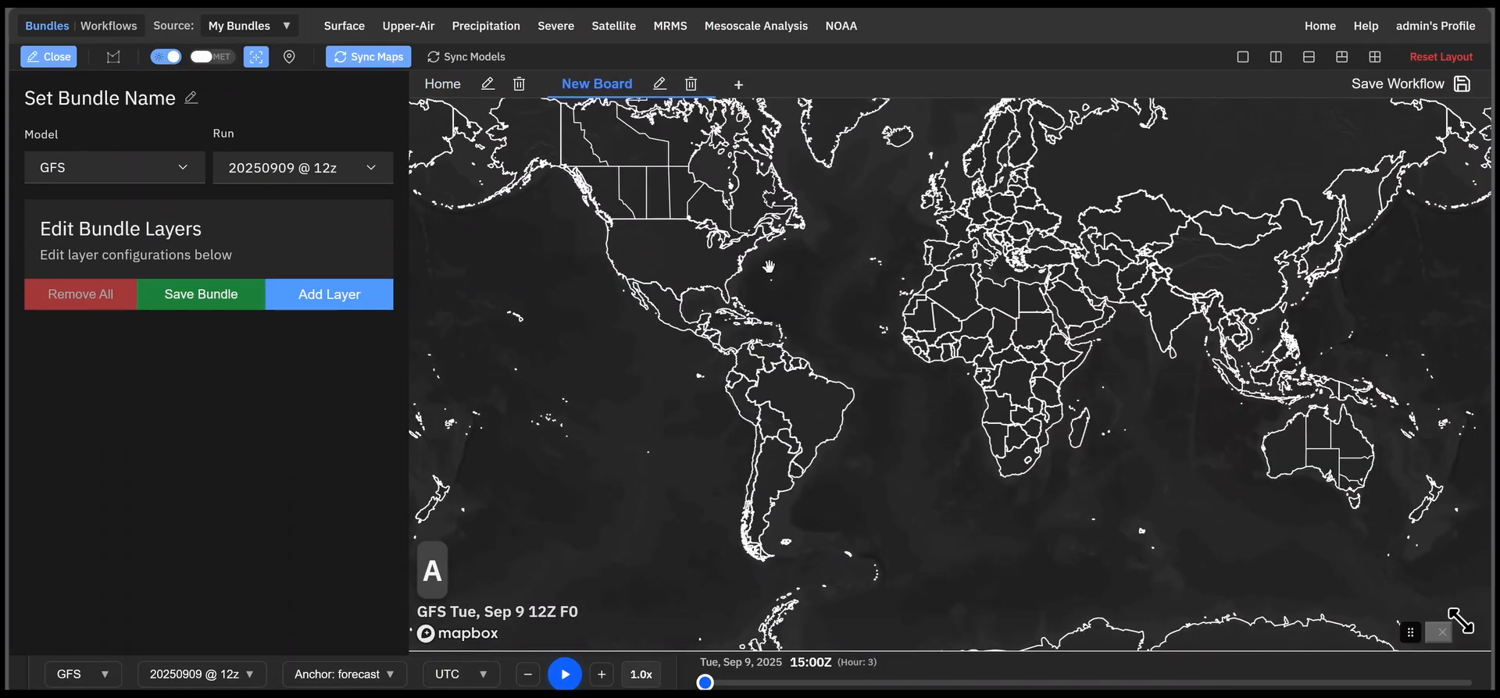
pyautogui.click(365, 300)
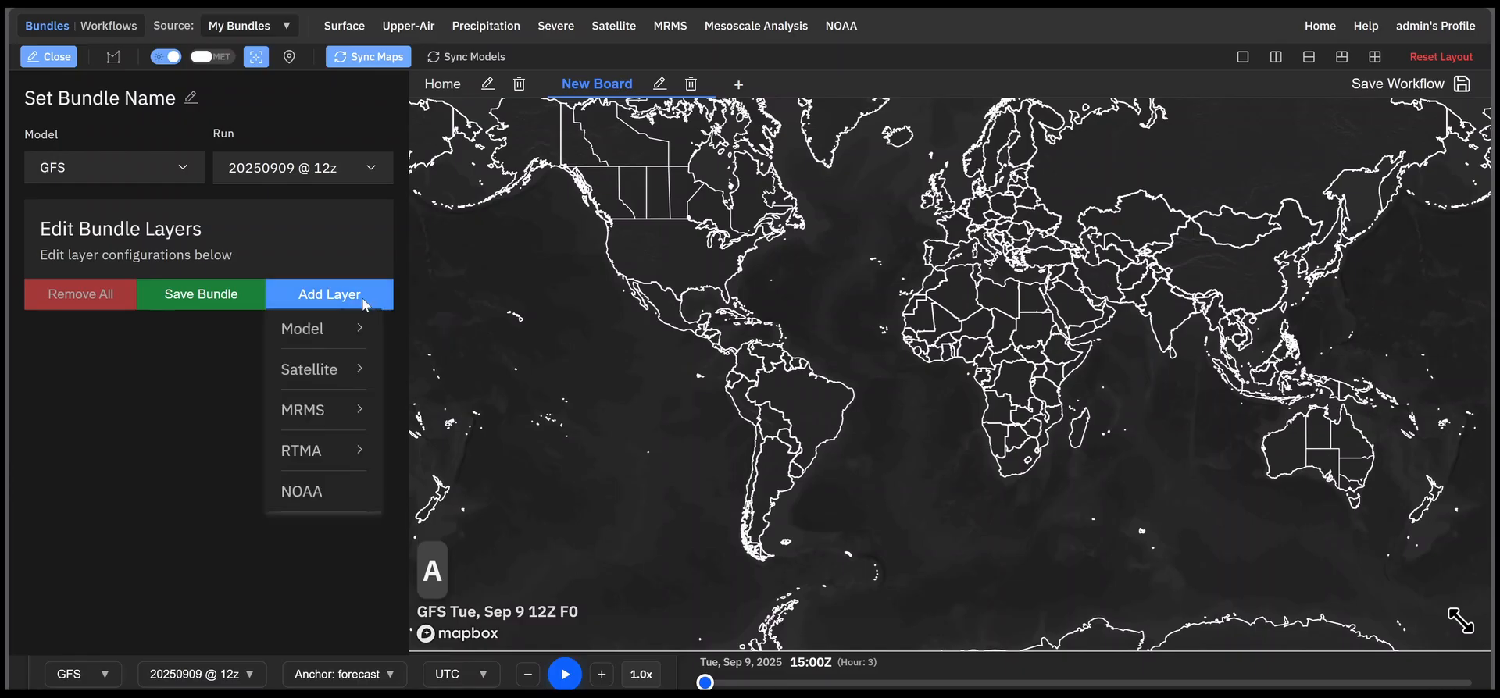
pyautogui.click(312, 413)
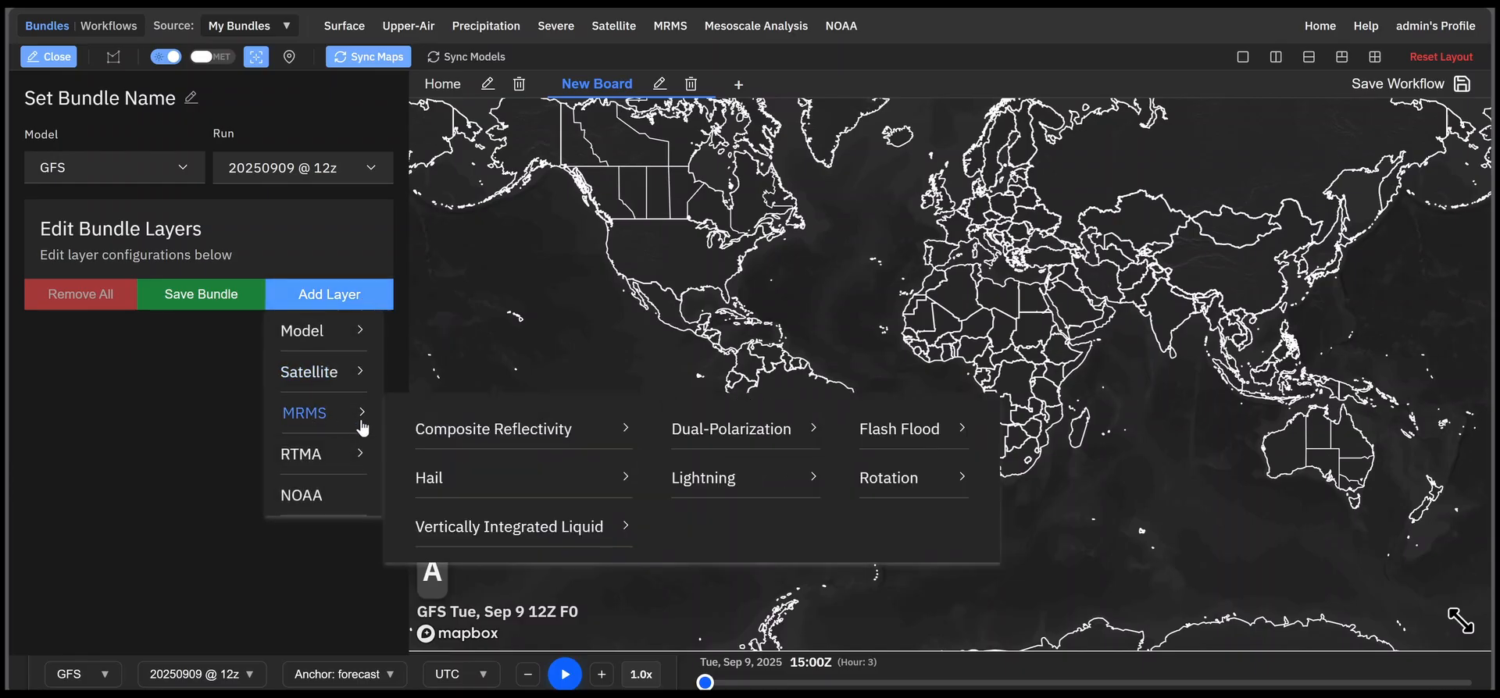
pyautogui.click(483, 433)
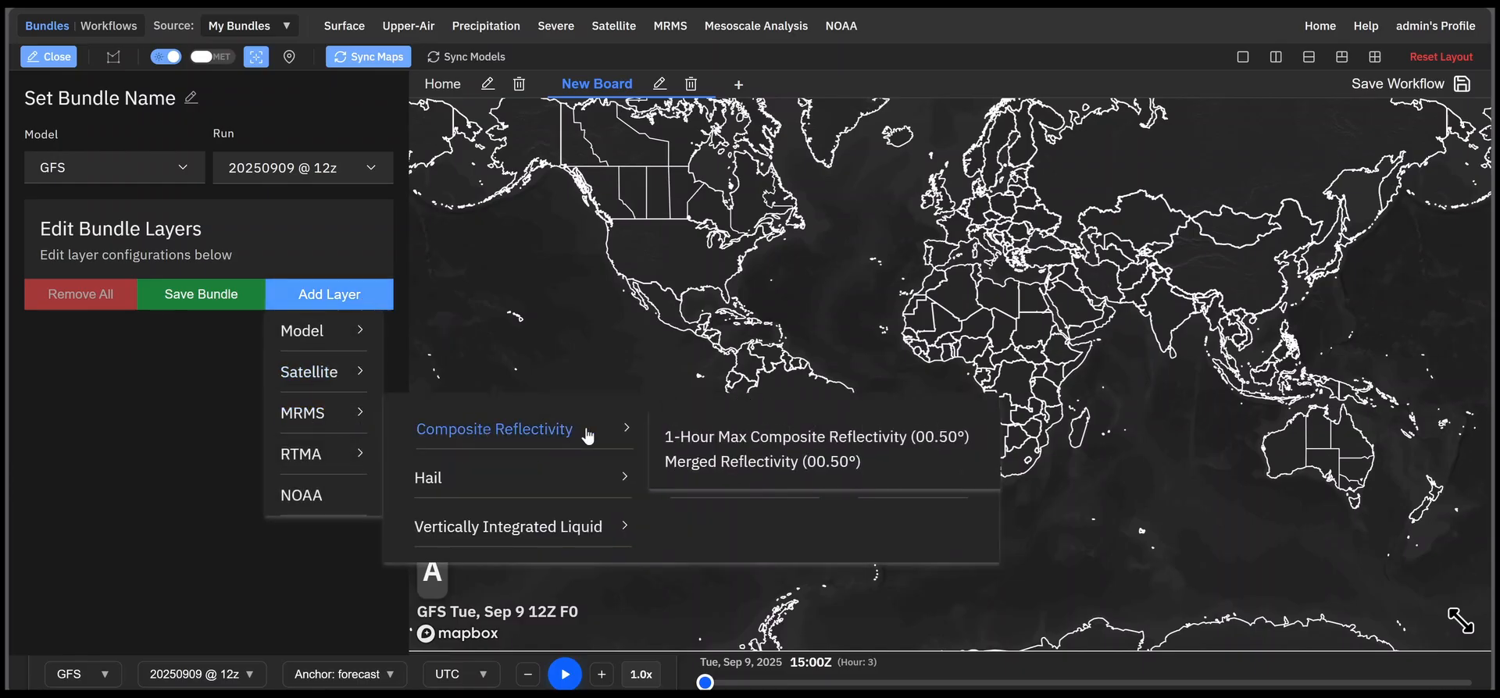
pyautogui.click(763, 462)
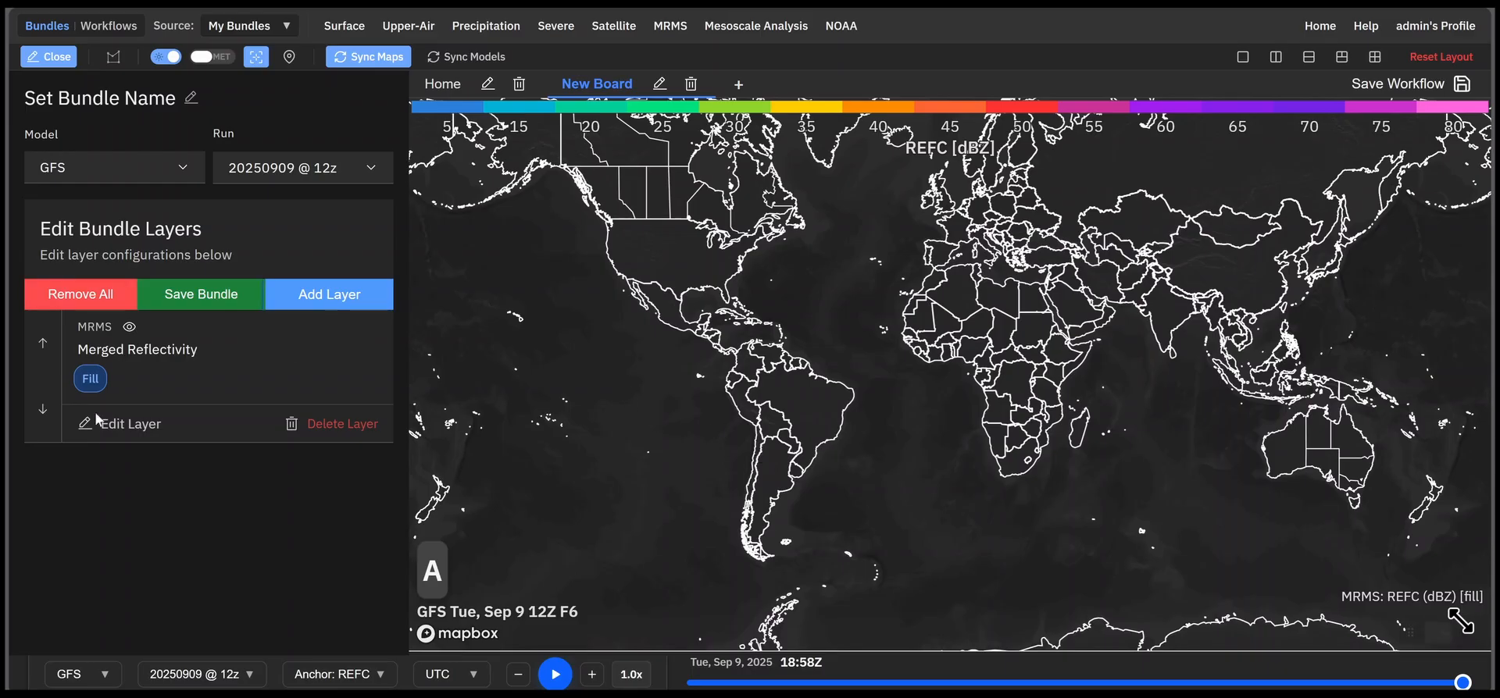
# Step: Set the new board's time to 18:56Z and inspect the reflectivity over North America
pyautogui.moveTo(711, 258); pyautogui.dragTo(754, 285)
pyautogui.moveTo(1462, 682); pyautogui.dragTo(1449, 681)
pyautogui.scroll(2, 784, 310)
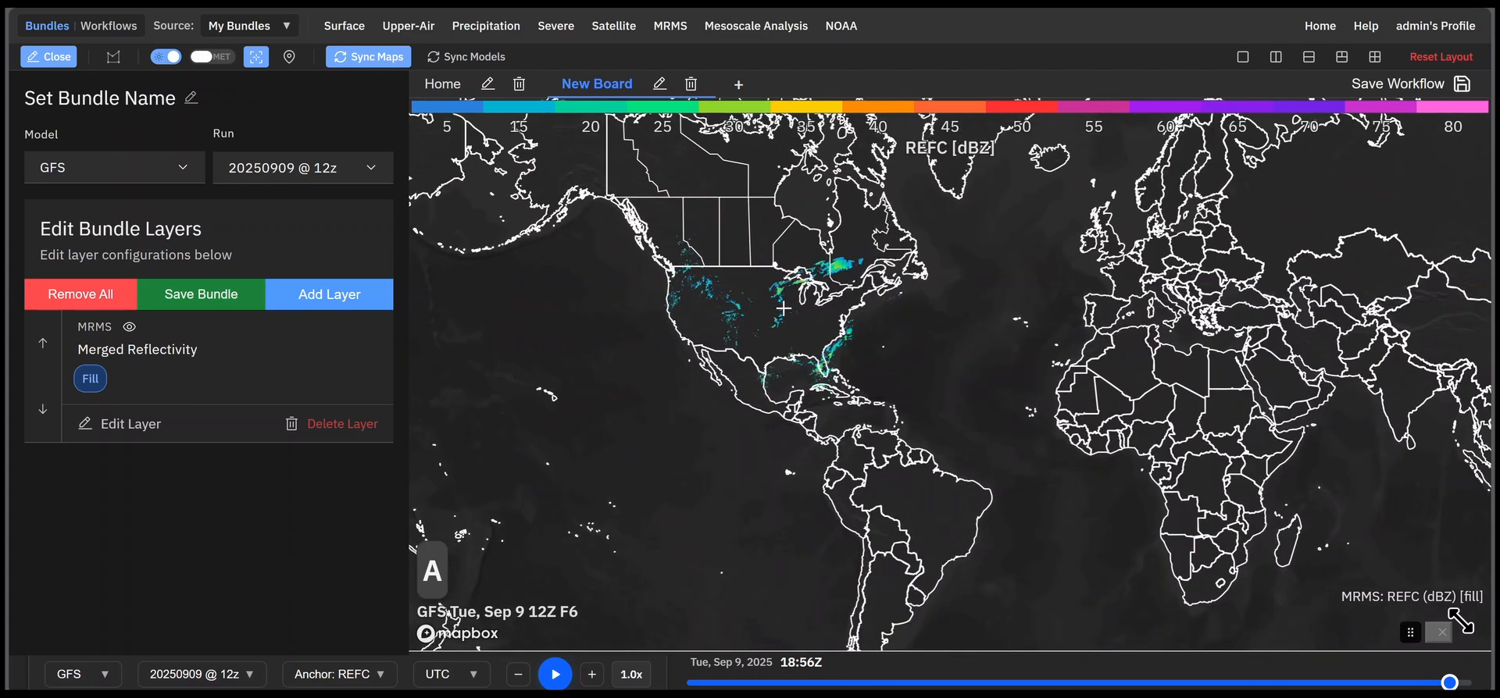
pyautogui.scroll(3, 784, 309)
pyautogui.moveTo(775, 272)
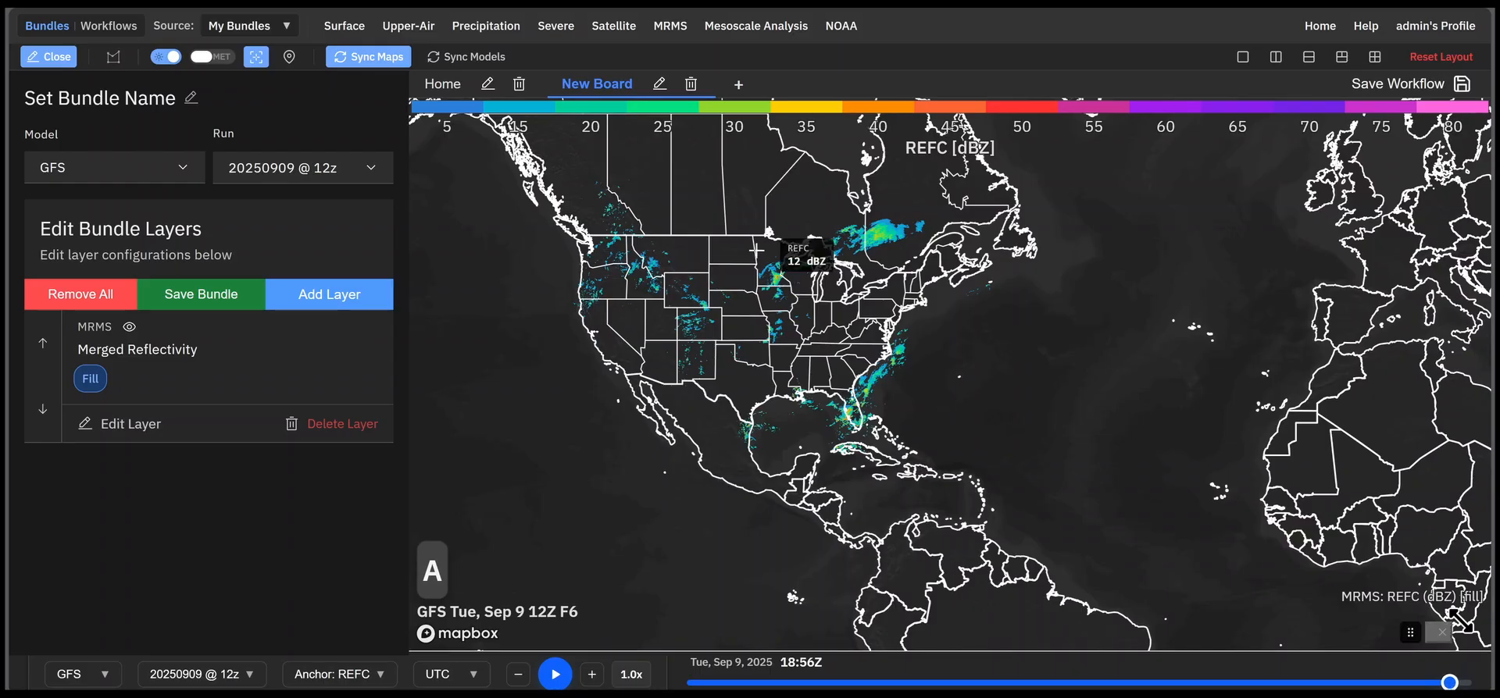
# Step: Switch between the Home board and New Board, finishing on the Home board
pyautogui.click(442, 84)
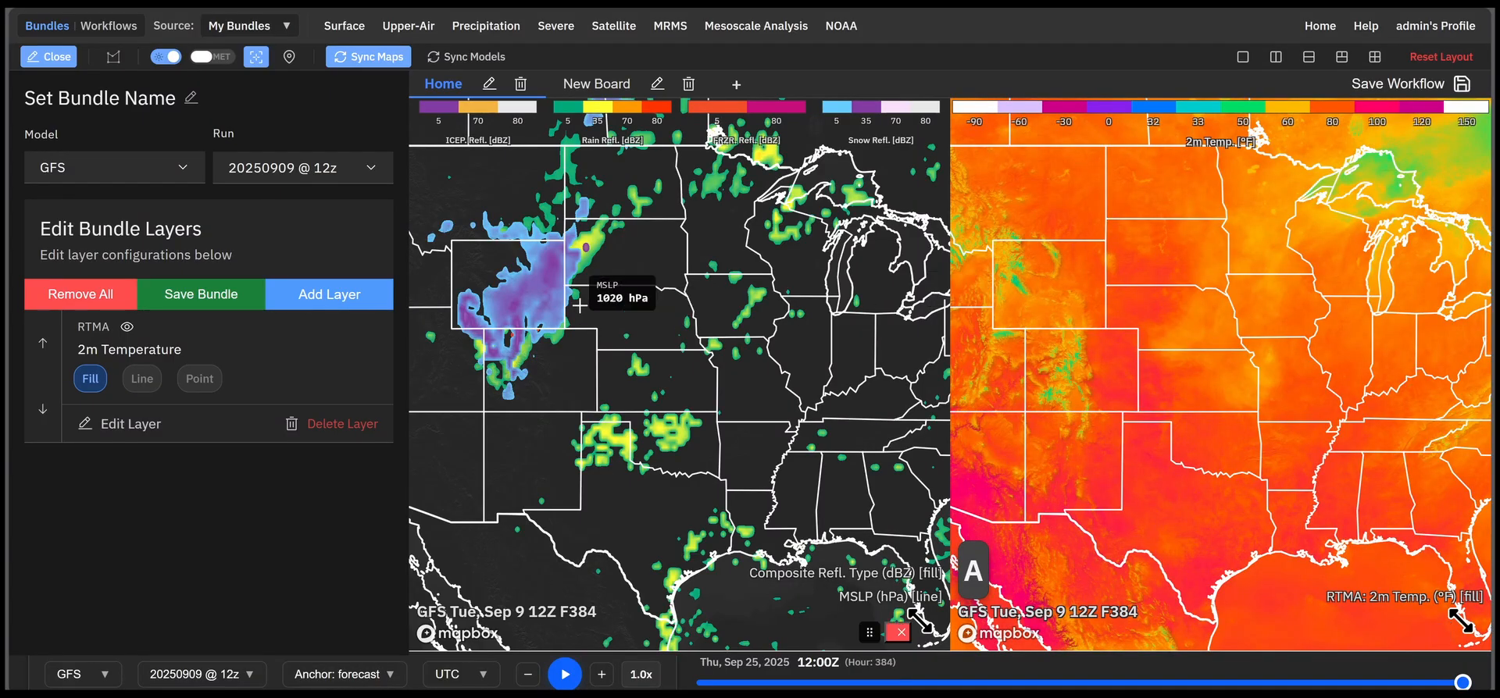
pyautogui.click(589, 84)
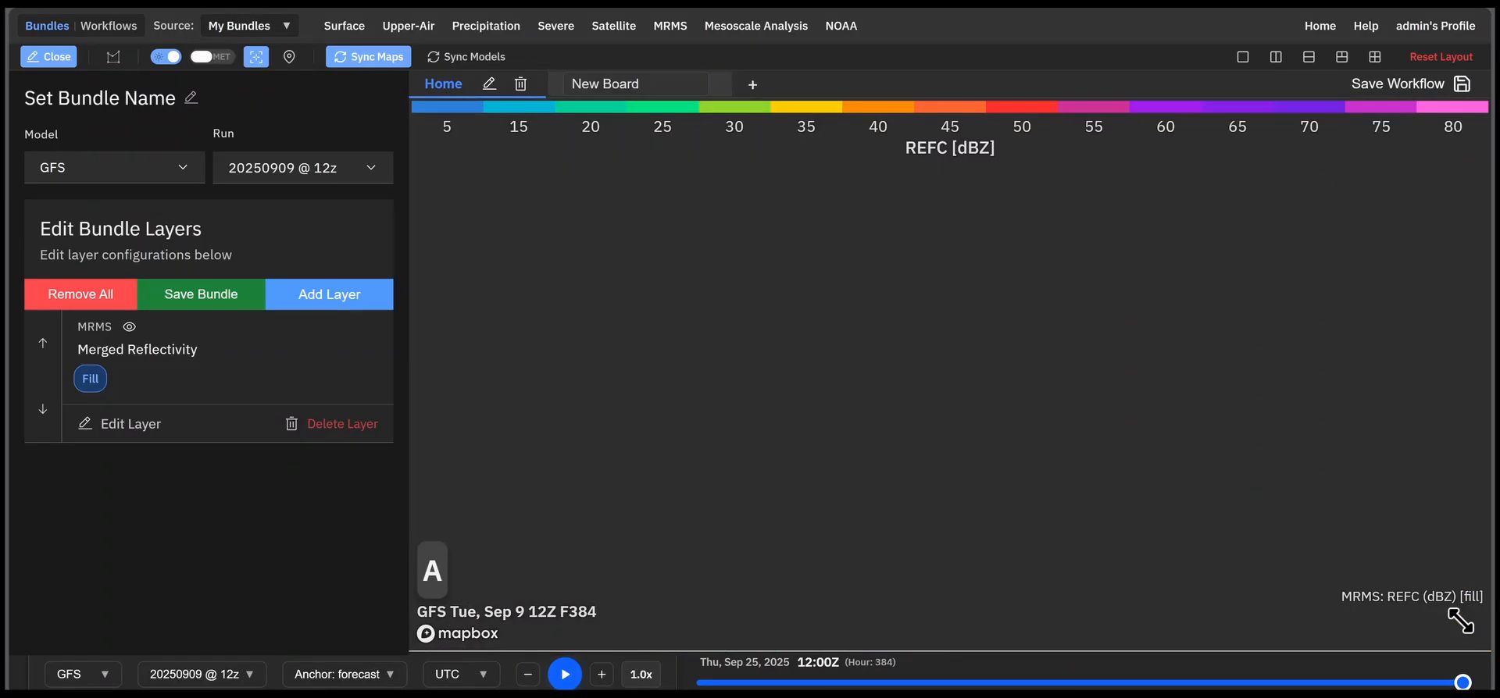
pyautogui.click(657, 84)
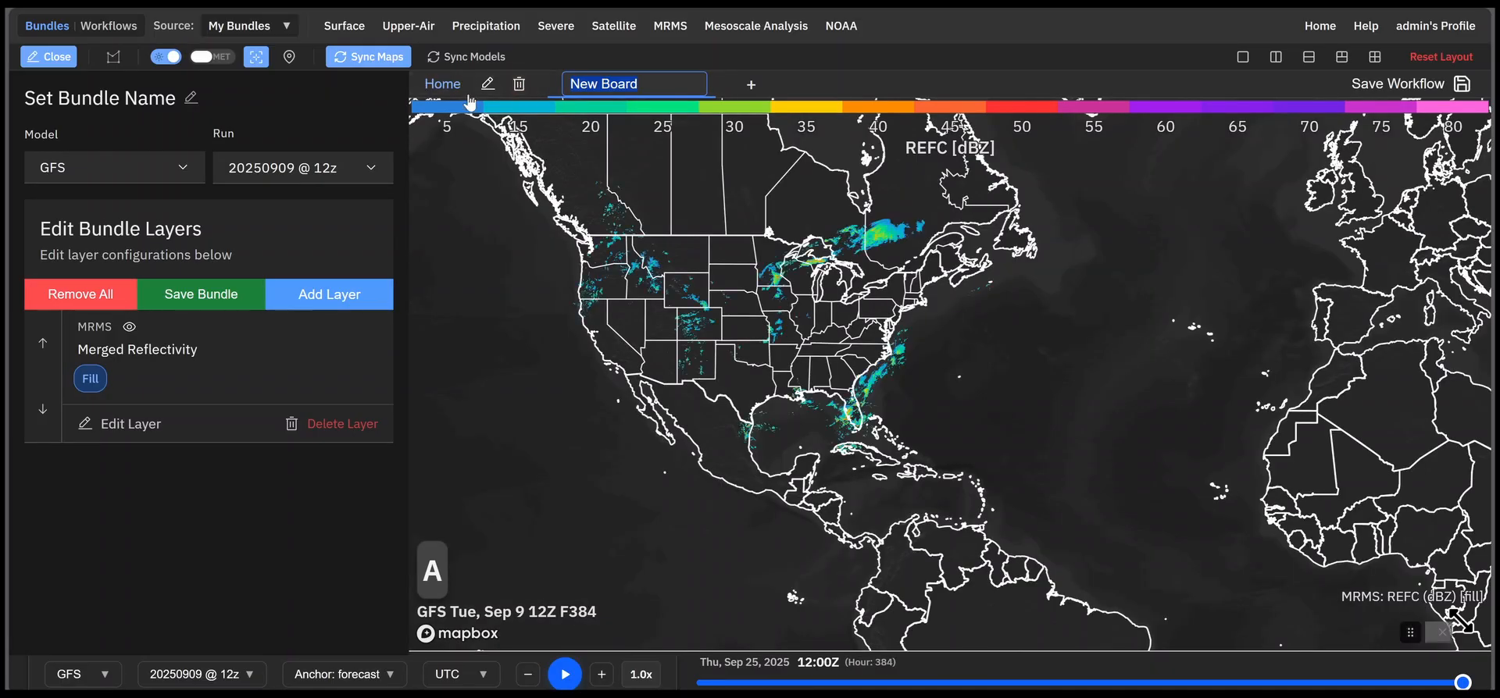
pyautogui.click(443, 84)
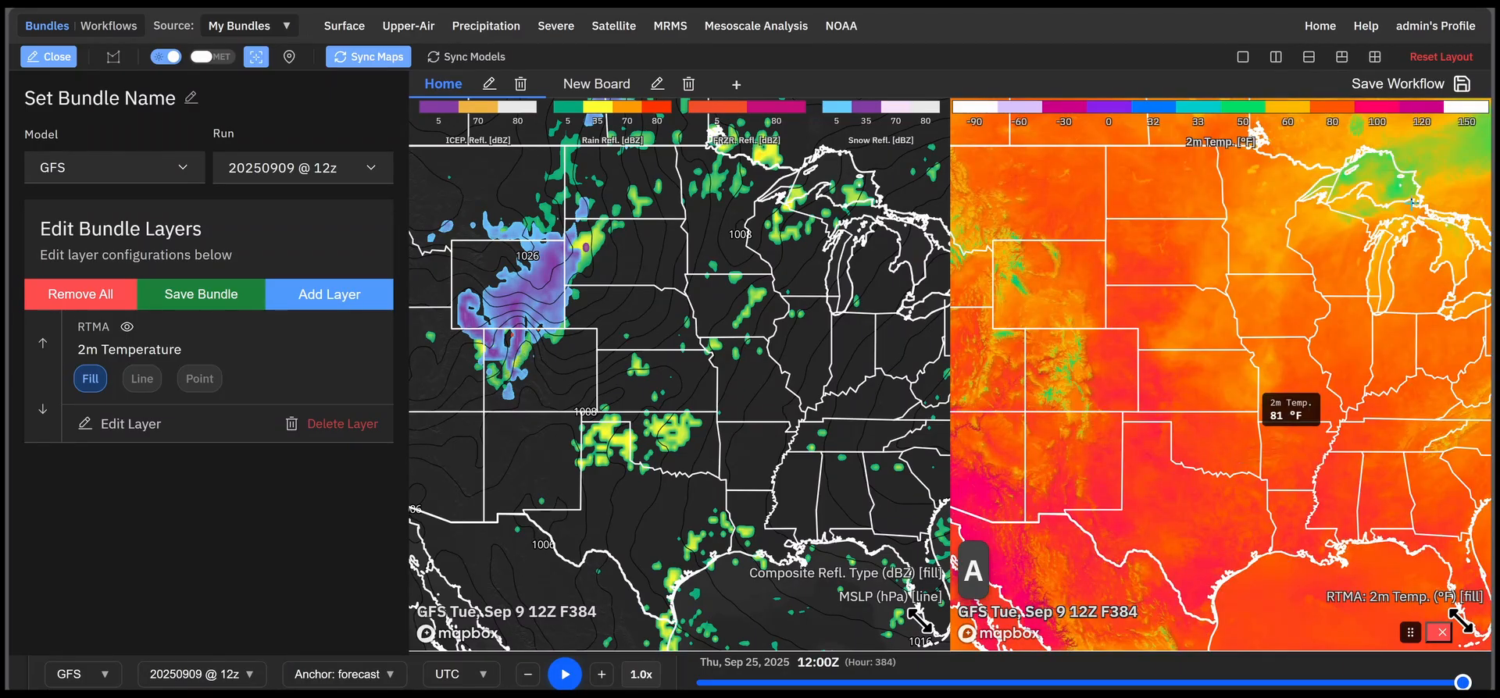
# Step: Start saving the workspace as a workflow and name it "demo workflow"
pyautogui.click(1408, 93)
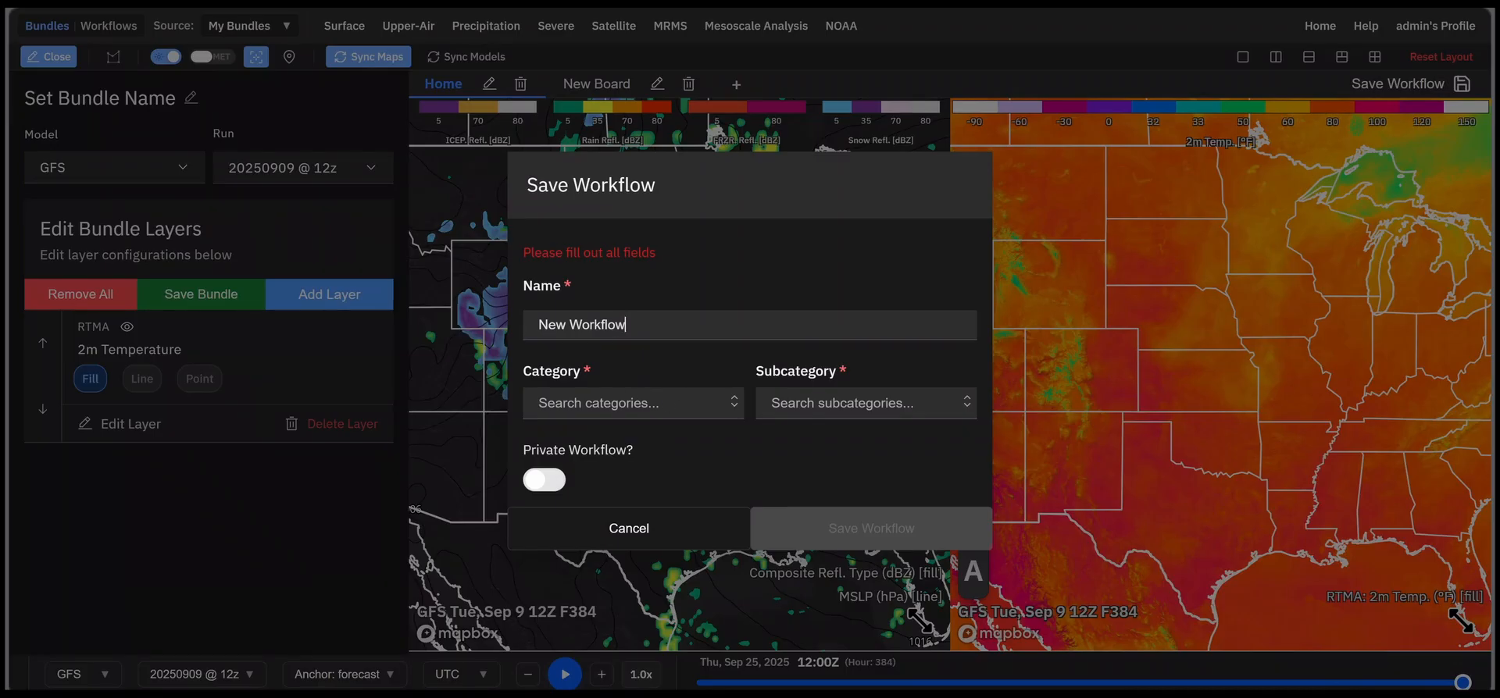
pyautogui.hotkey('ctrl', 'shift', 'Left')
pyautogui.hotkey('ctrl', 'shift', 'Left')
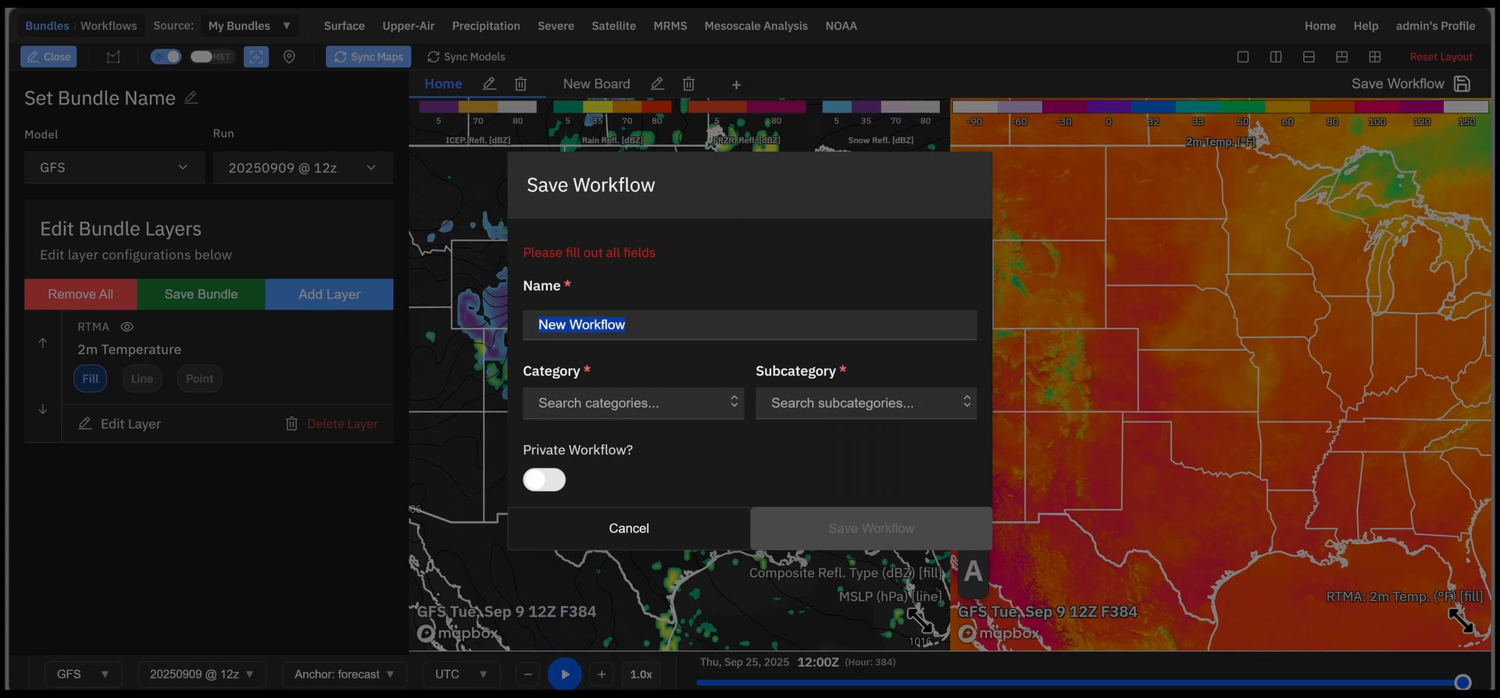
pyautogui.write('demo workflow')
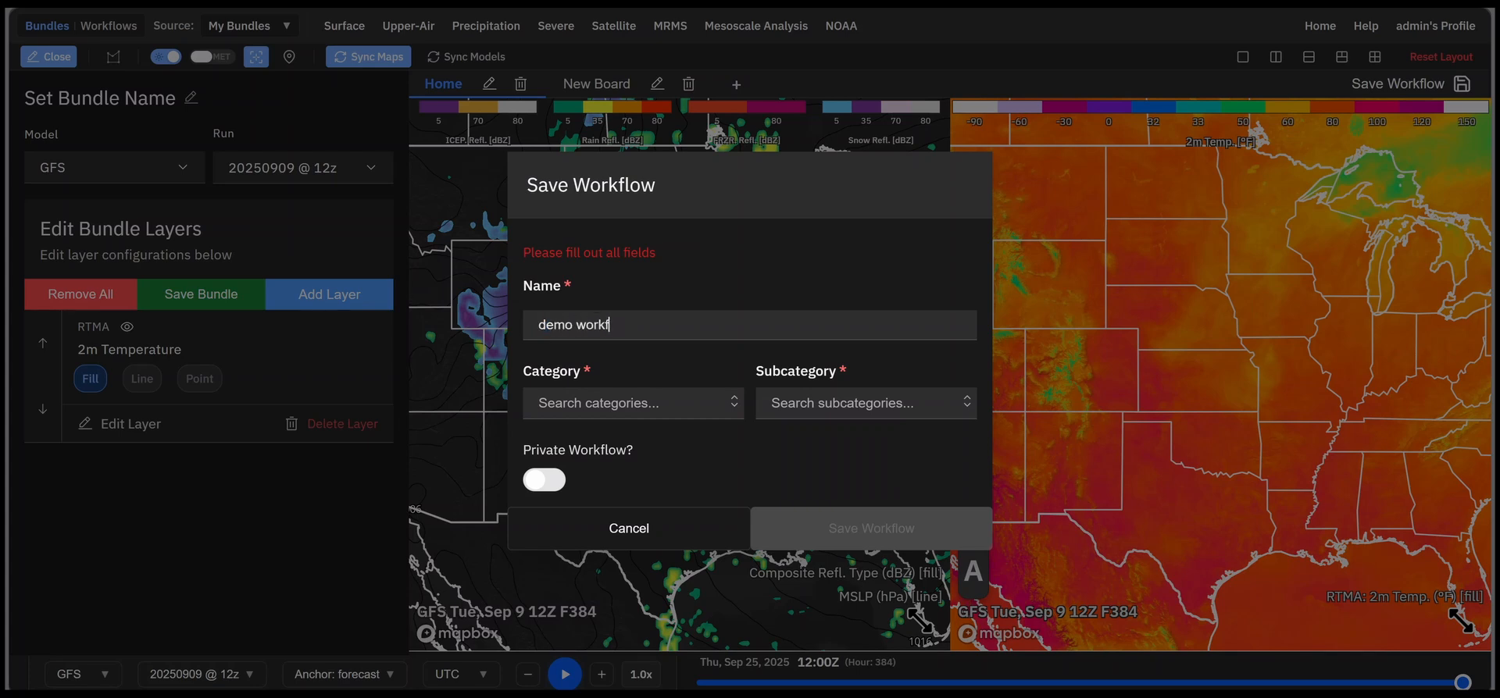
# Step: Assign the workflow to category Surface and subcategory Temperature, and save it as non-private
pyautogui.click(732, 407)
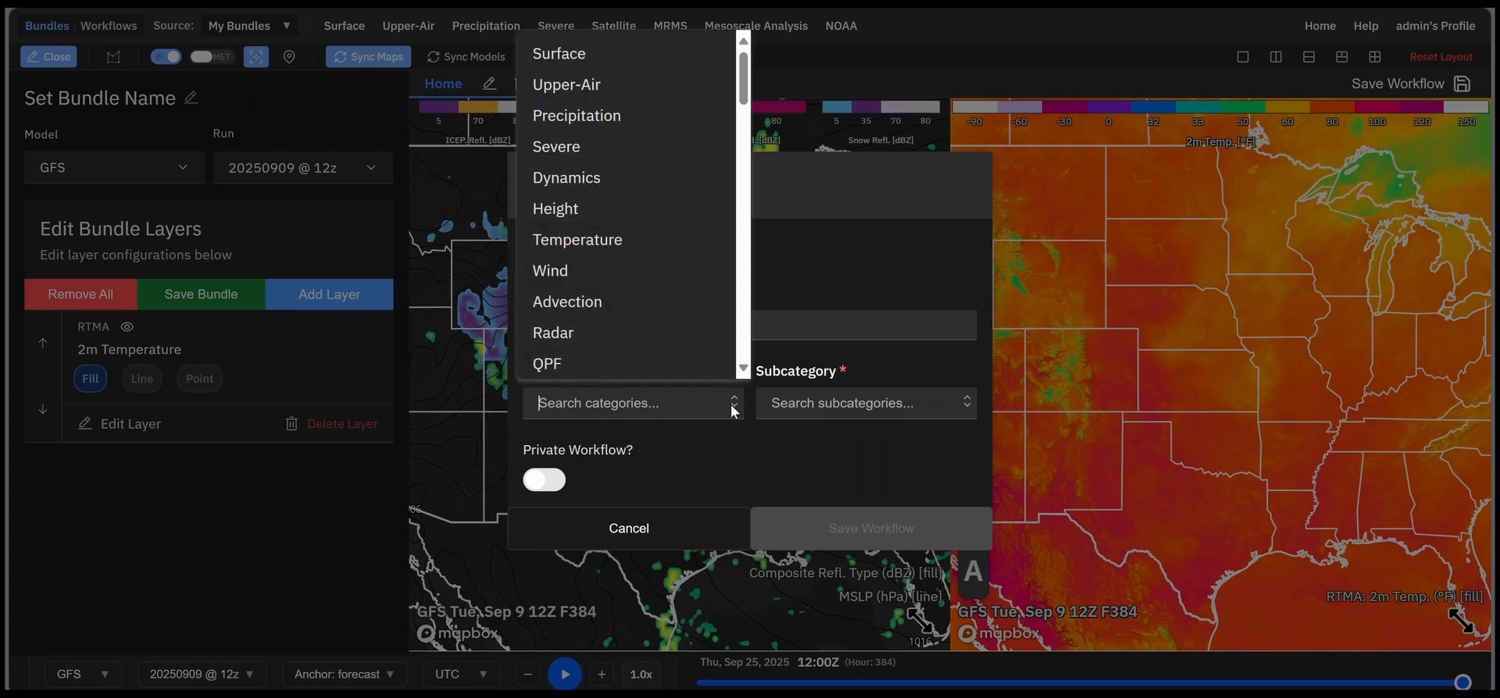
pyautogui.click(566, 54)
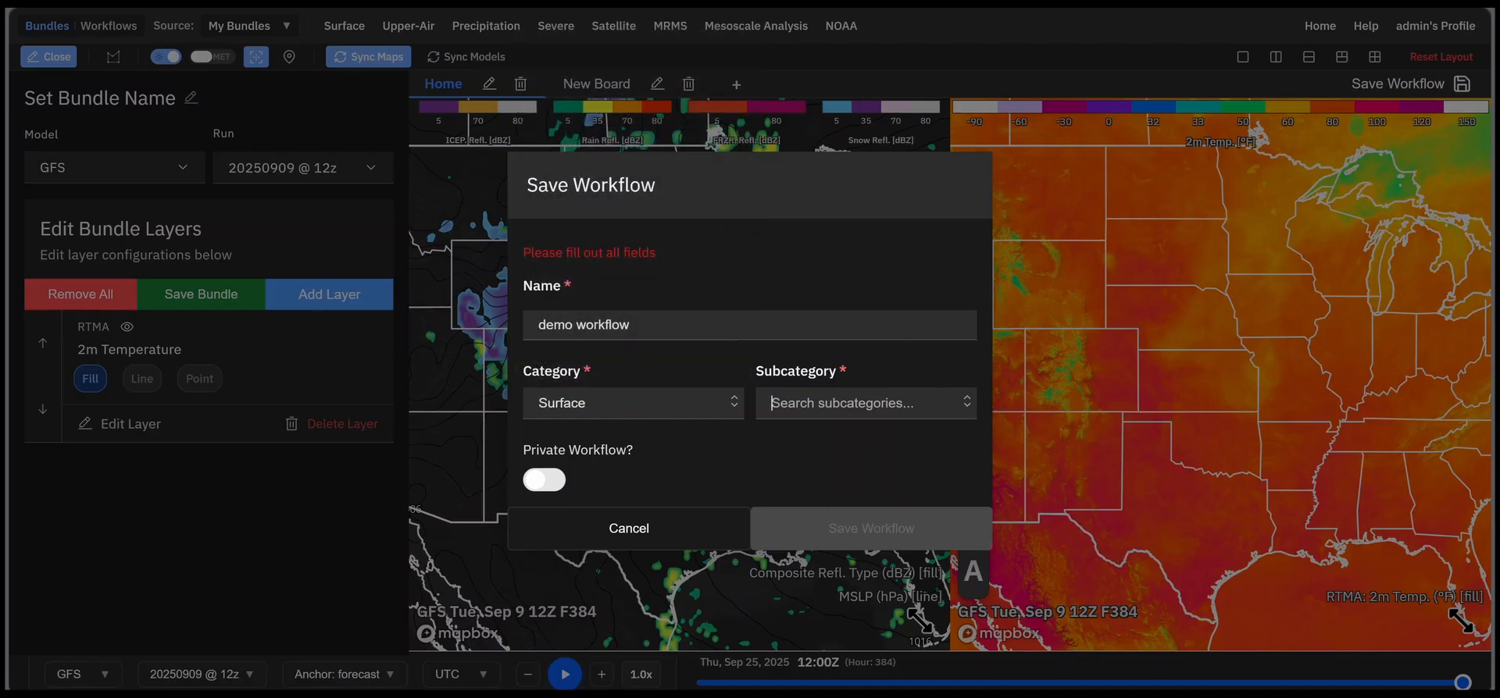
pyautogui.write('temp')
pyautogui.click(833, 451)
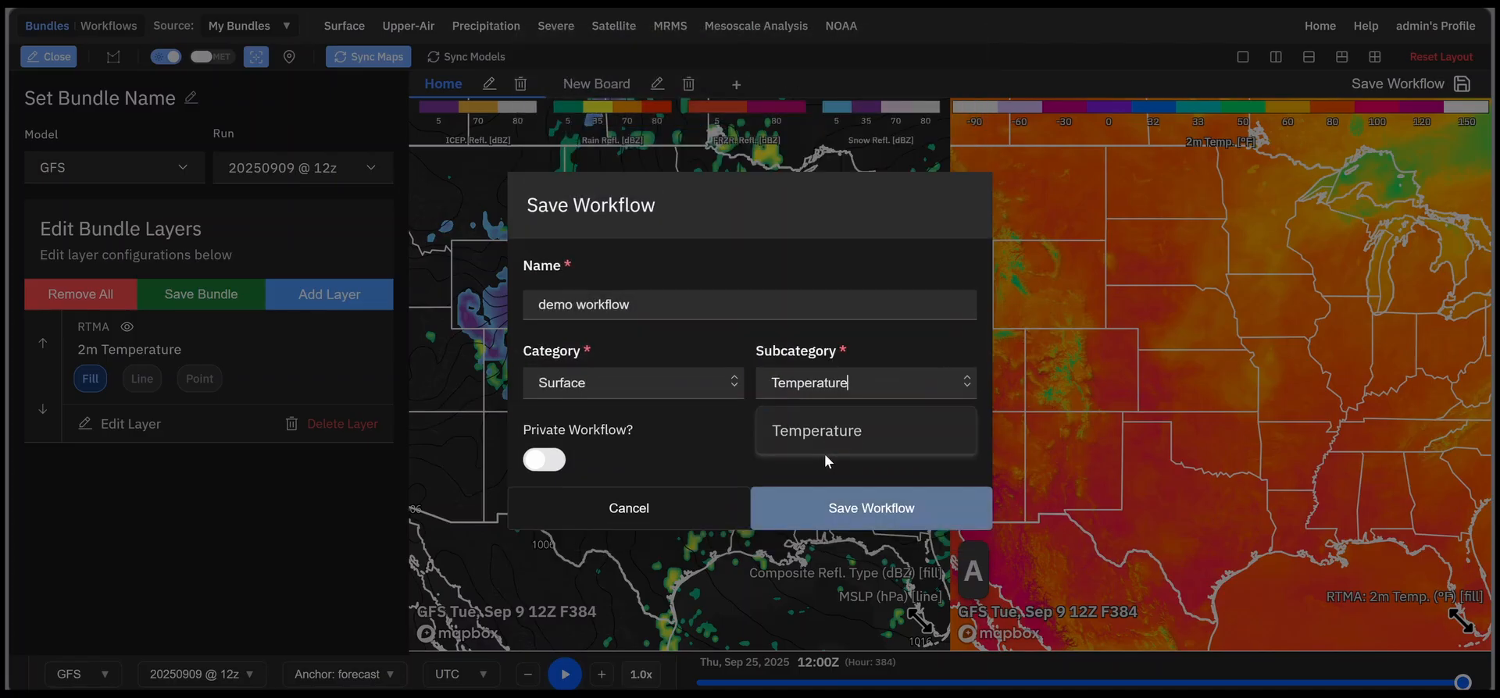
pyautogui.click(869, 515)
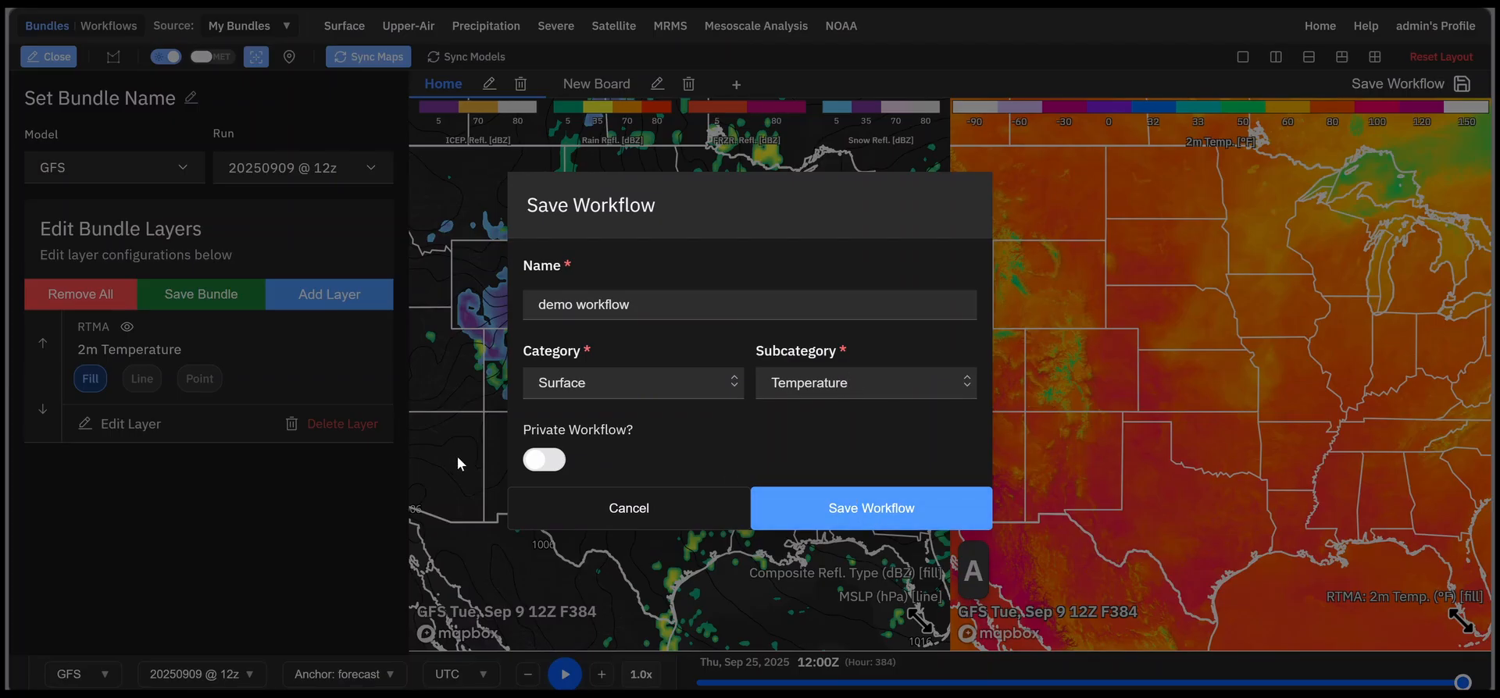
pyautogui.click(887, 511)
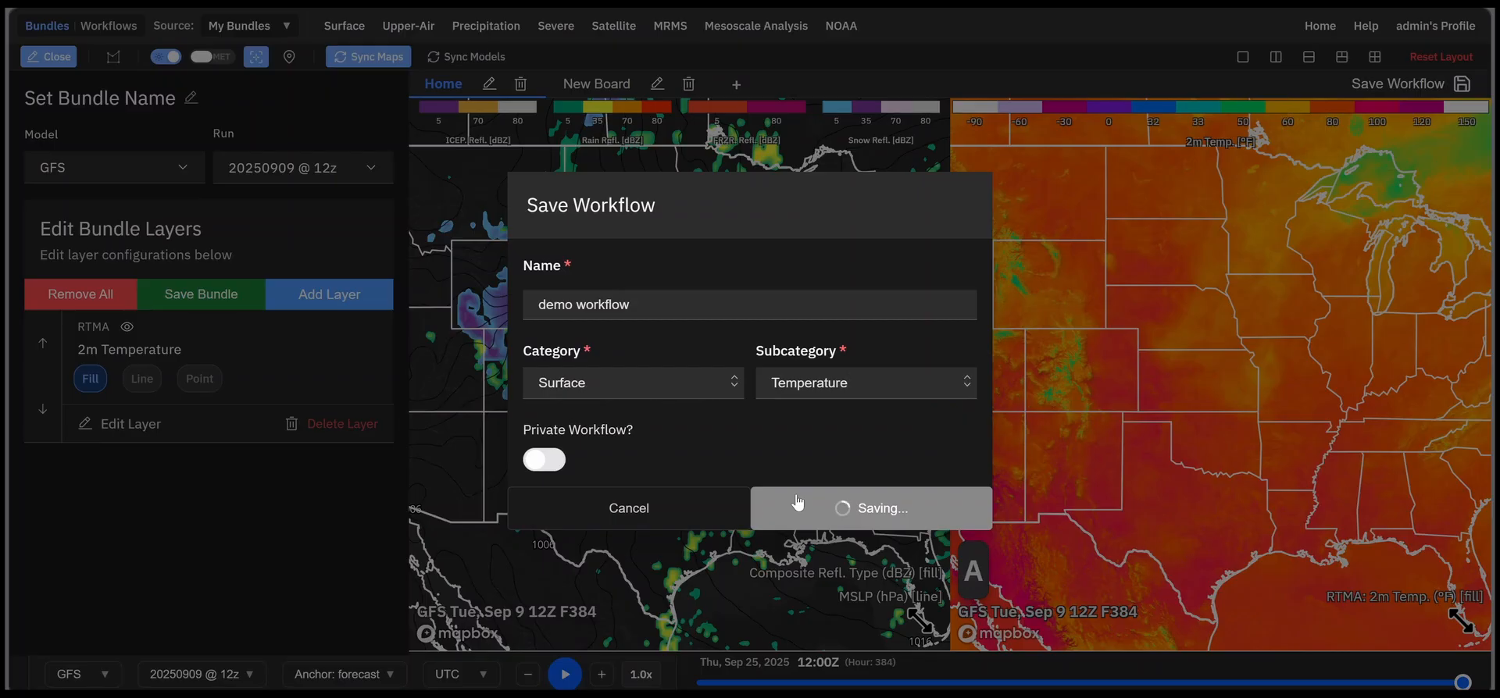
pyautogui.click(607, 547)
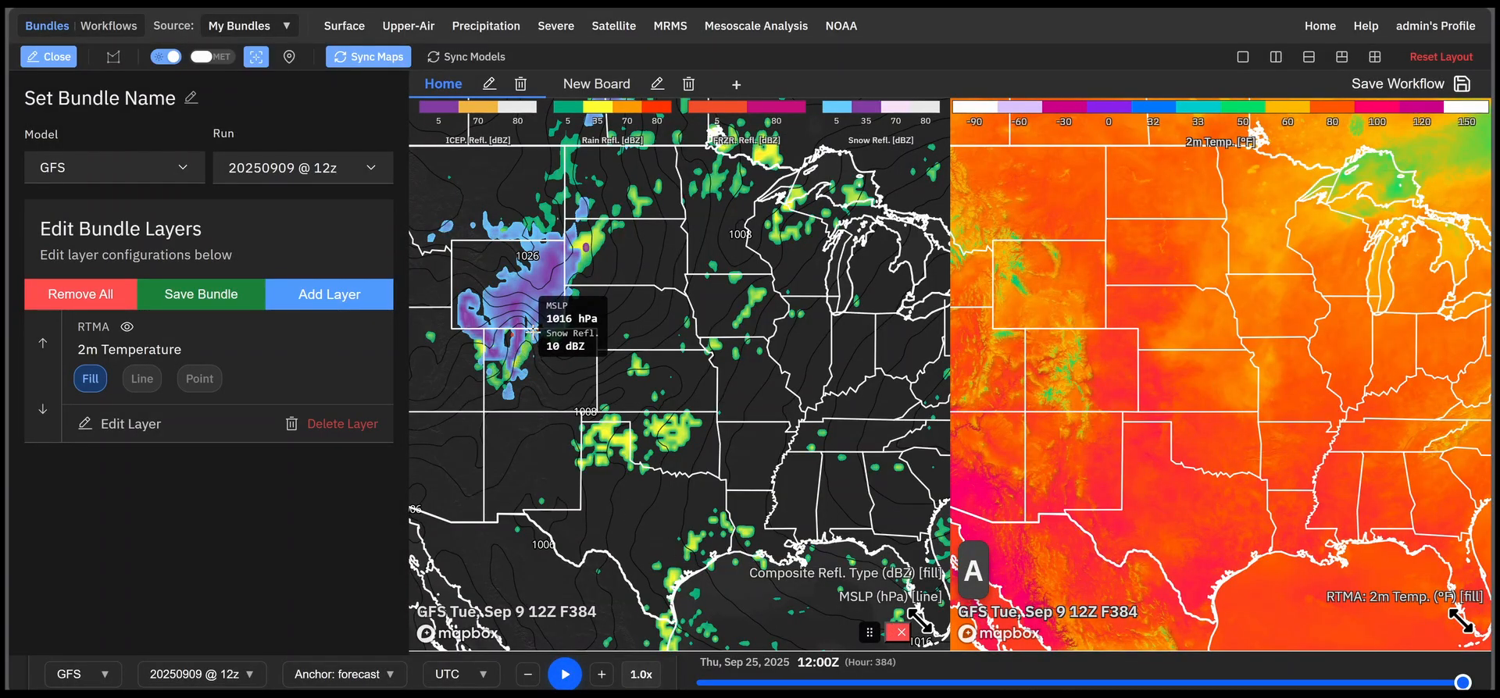
# Step: Reset the whole layout and switch the source from bundles to My Workflows
pyautogui.click(1446, 57)
pyautogui.click(894, 494)
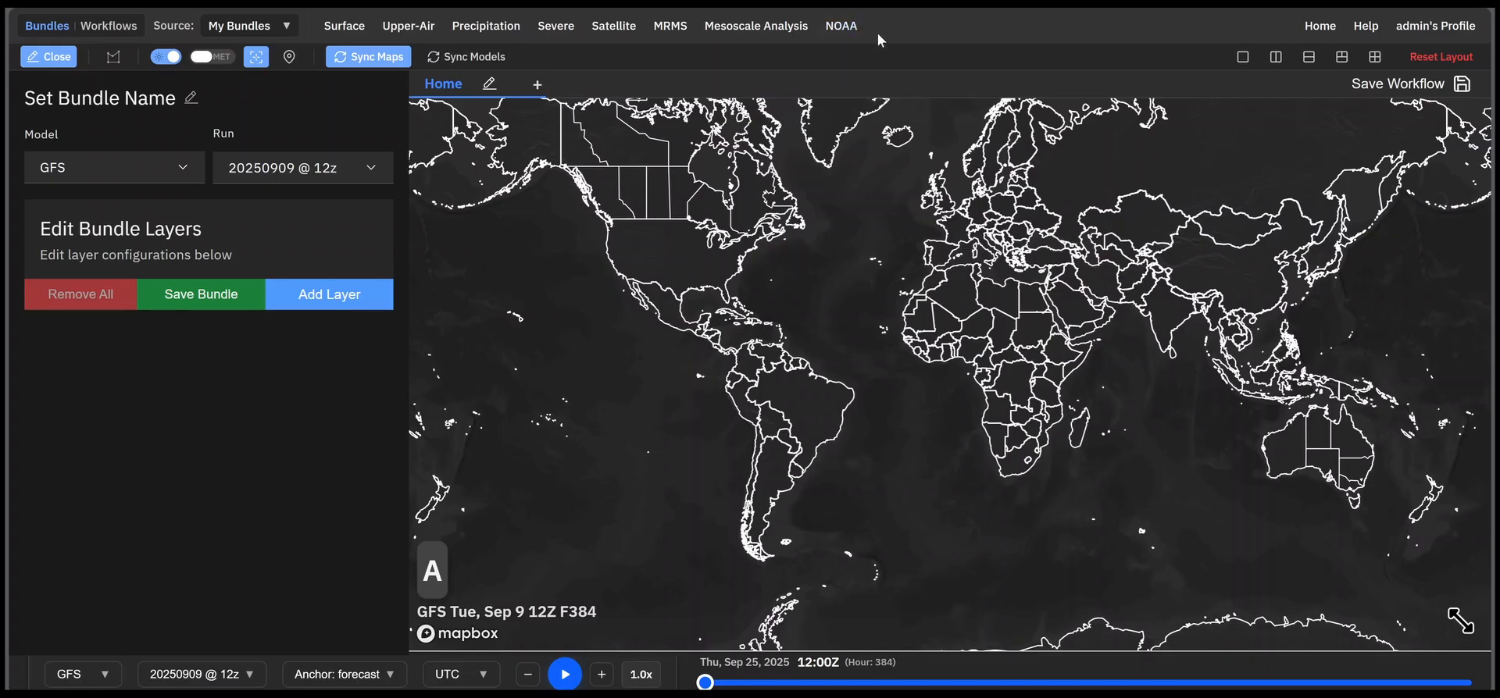
pyautogui.click(103, 27)
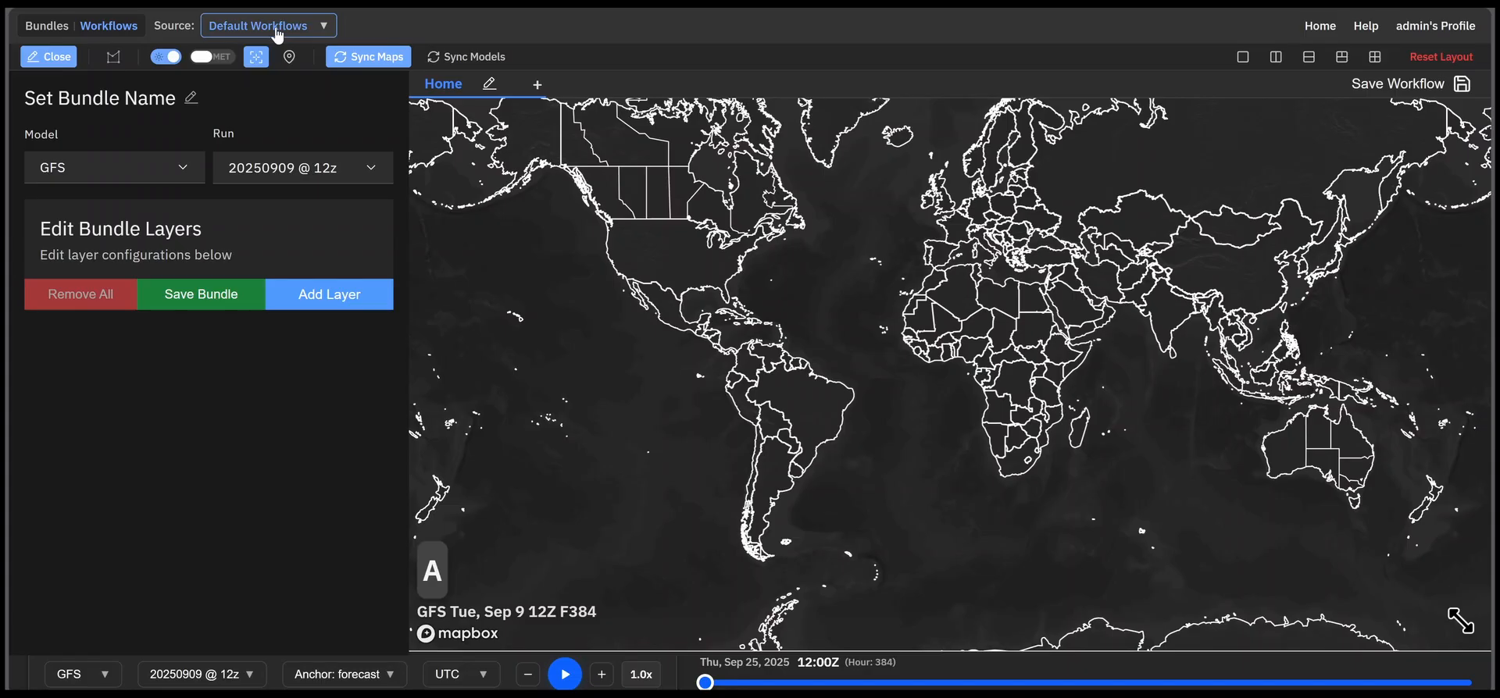
pyautogui.click(278, 31)
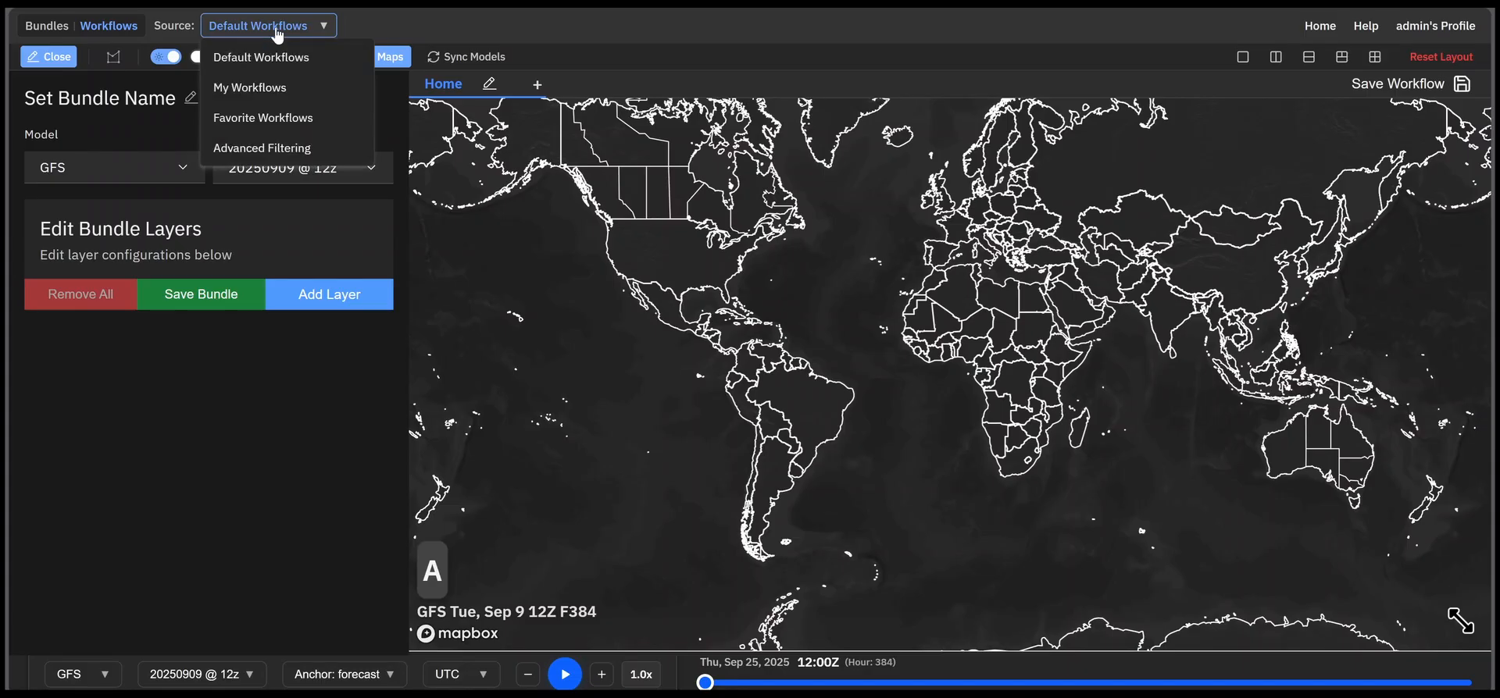
pyautogui.click(260, 92)
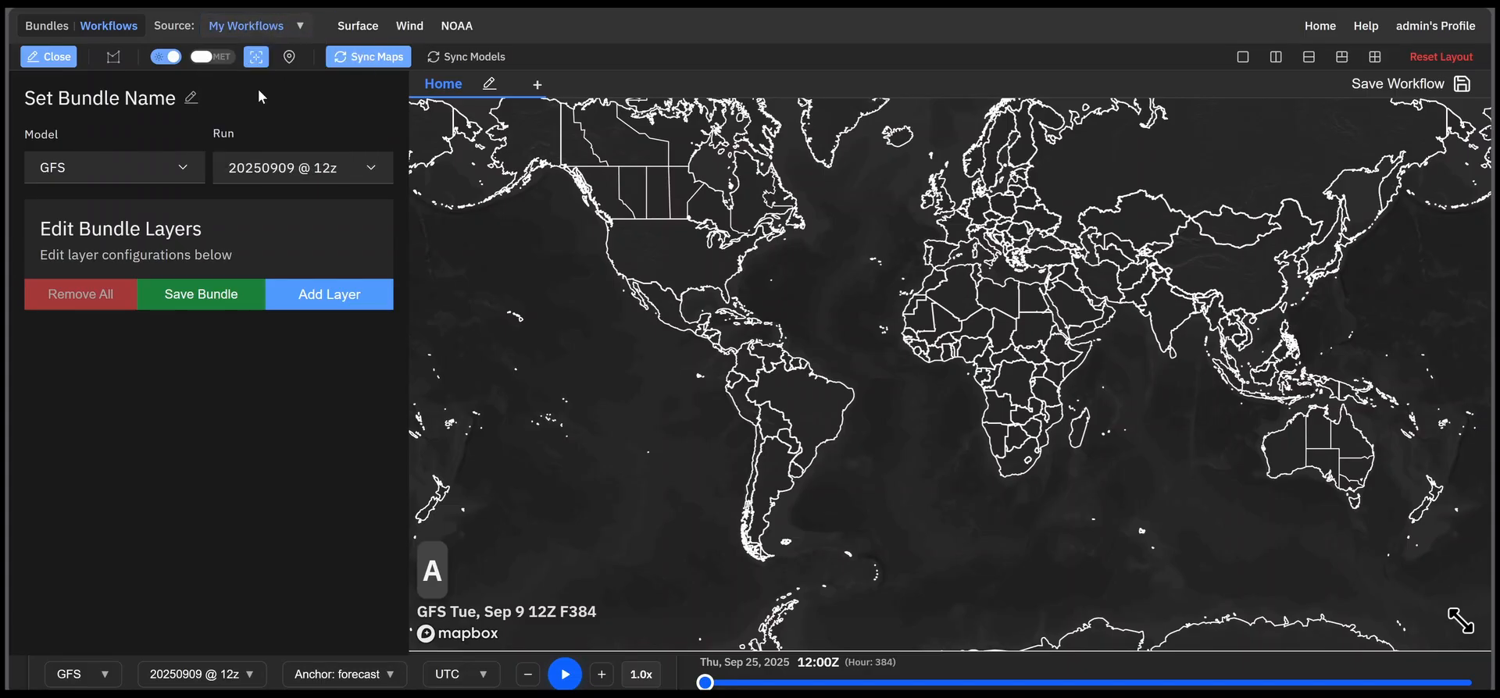
# Step: Load "demo workflow" from the Surface Temperature workflows and inspect its panels over the Americas
pyautogui.click(364, 31)
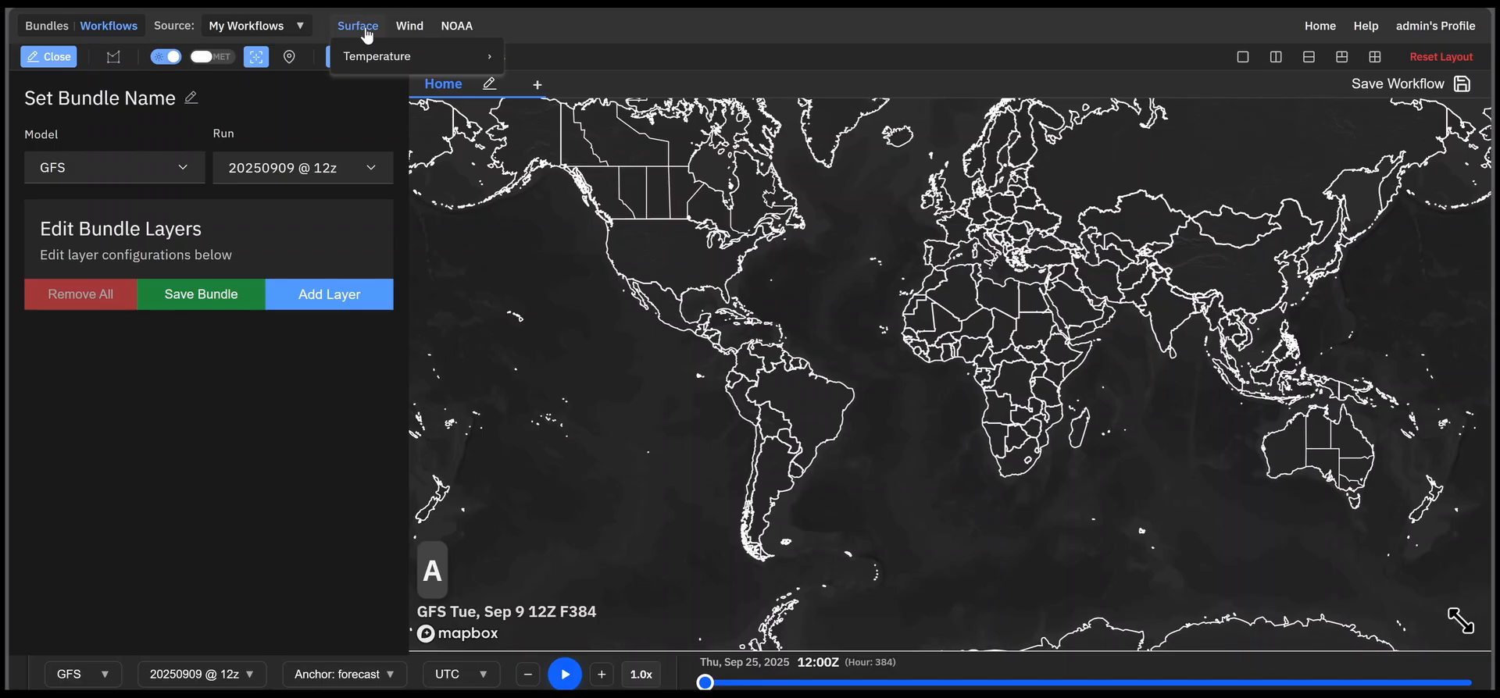
pyautogui.moveTo(414, 56)
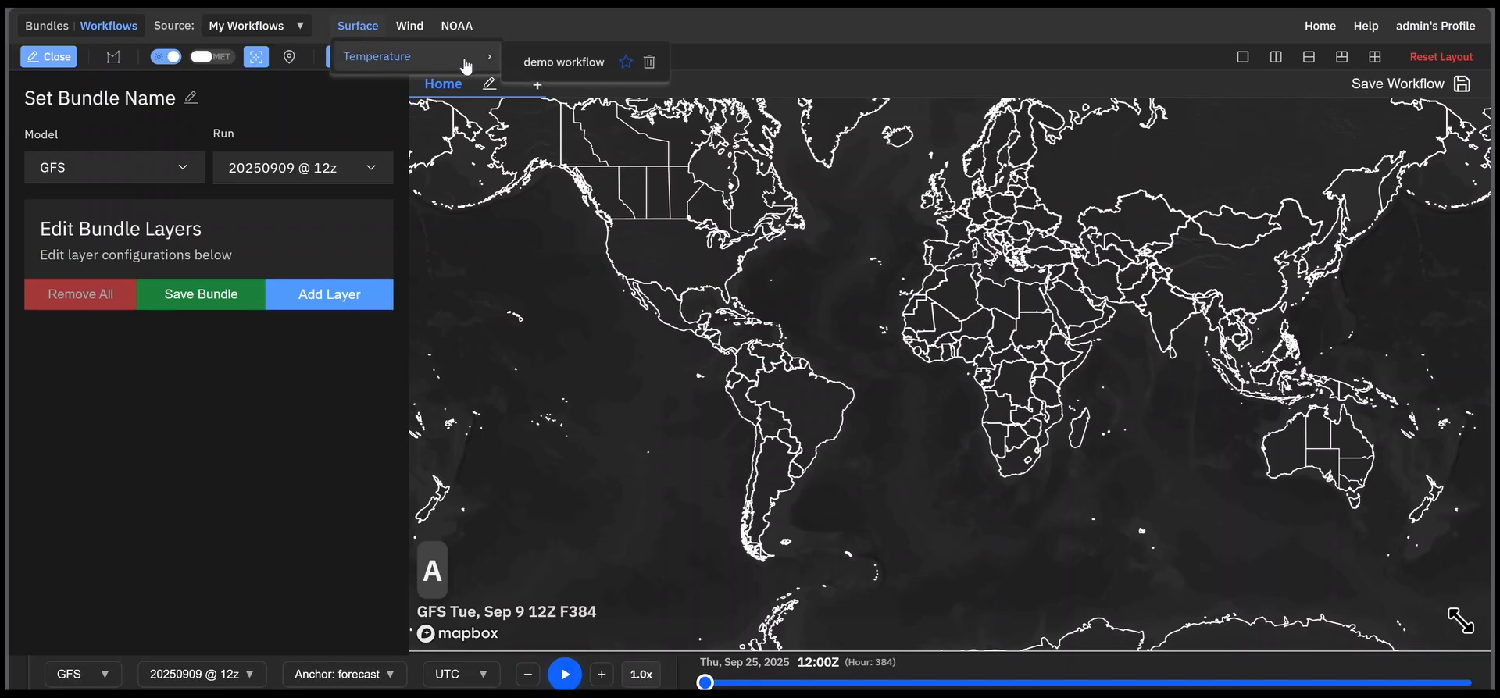
pyautogui.click(547, 67)
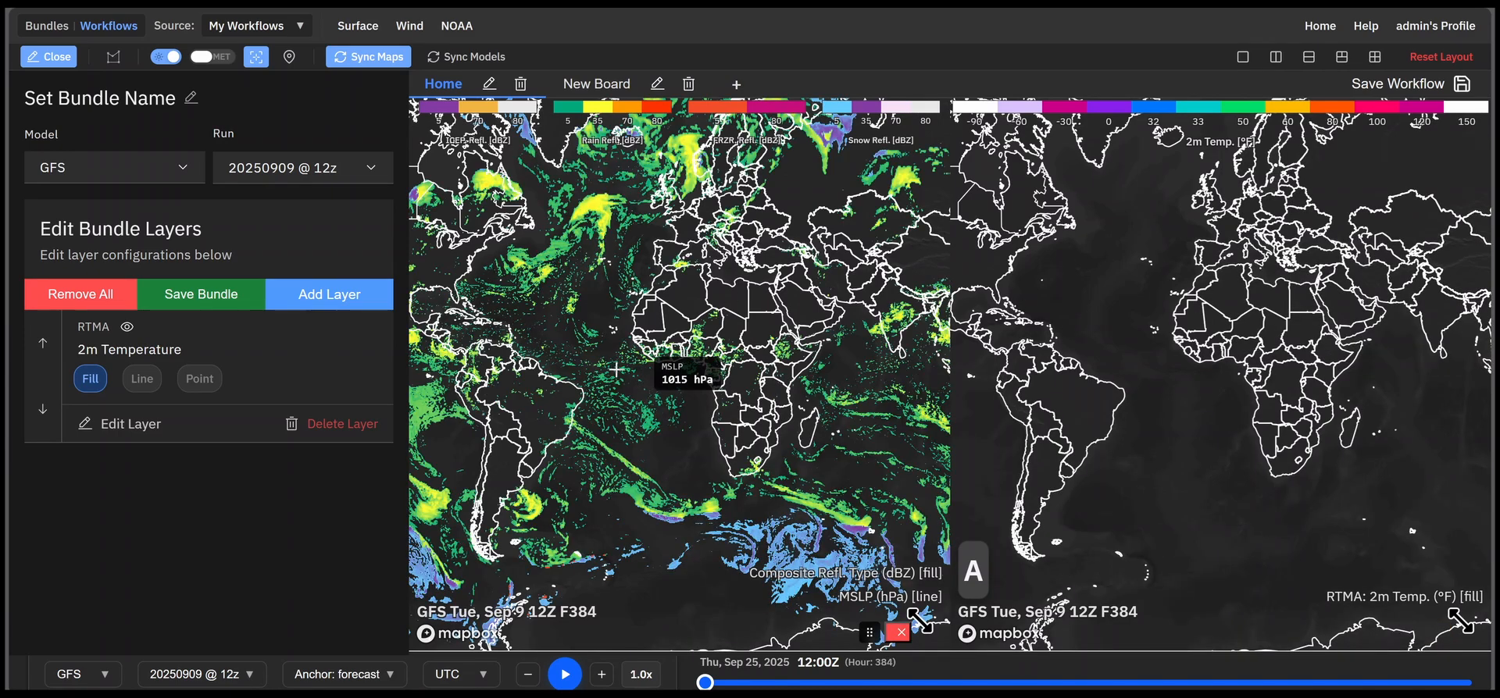
pyautogui.moveTo(584, 311); pyautogui.dragTo(765, 387)
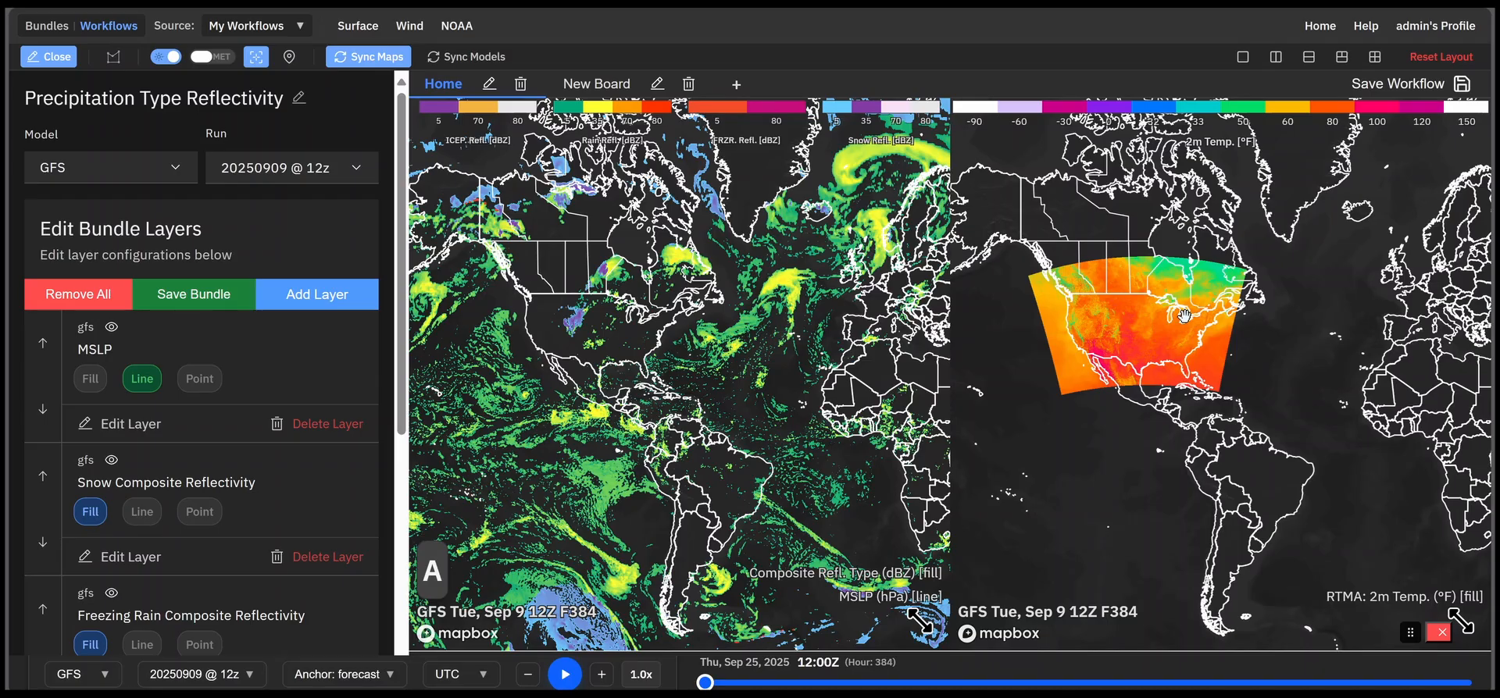
pyautogui.moveTo(1145, 322)
pyautogui.moveTo(808, 373)
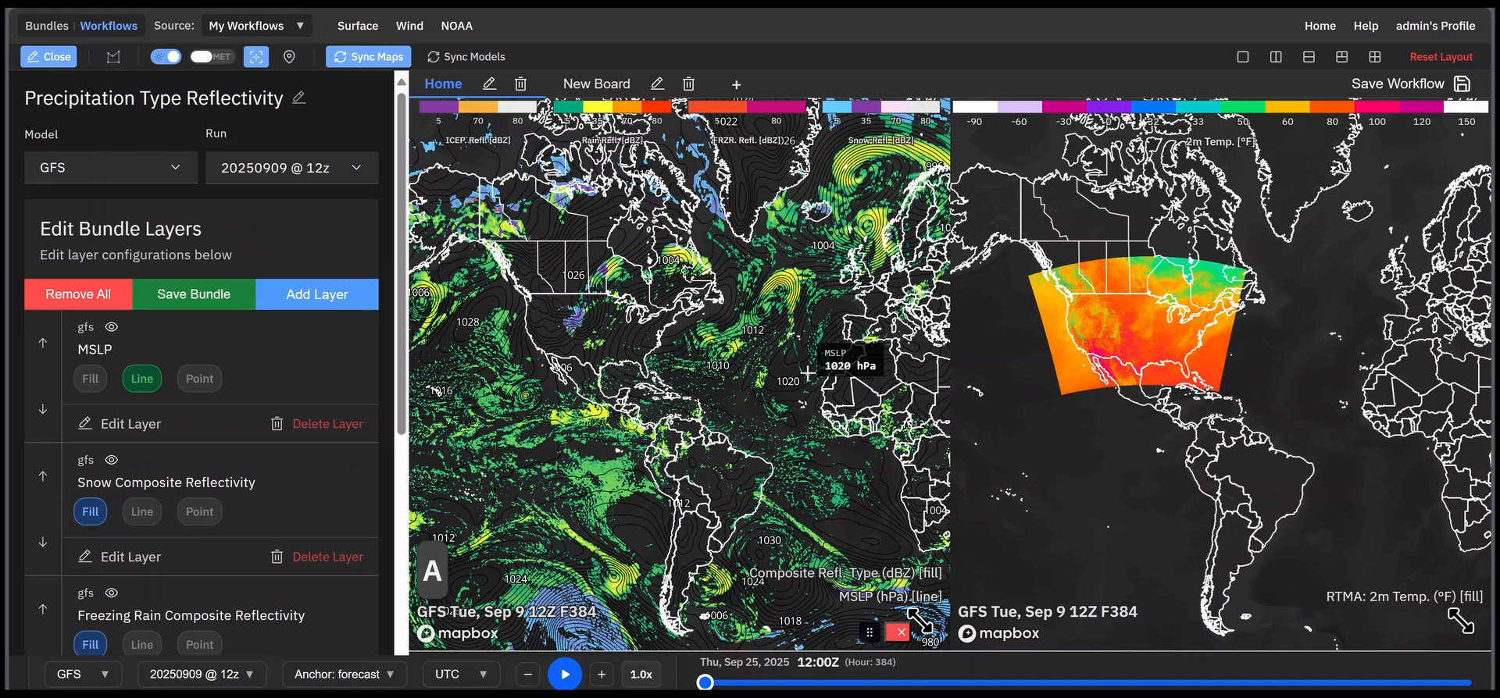
# Step: Delete the RTMA 2m Temperature layer from its panel and set that panel's model to the global ECMWF
pyautogui.click(1102, 408)
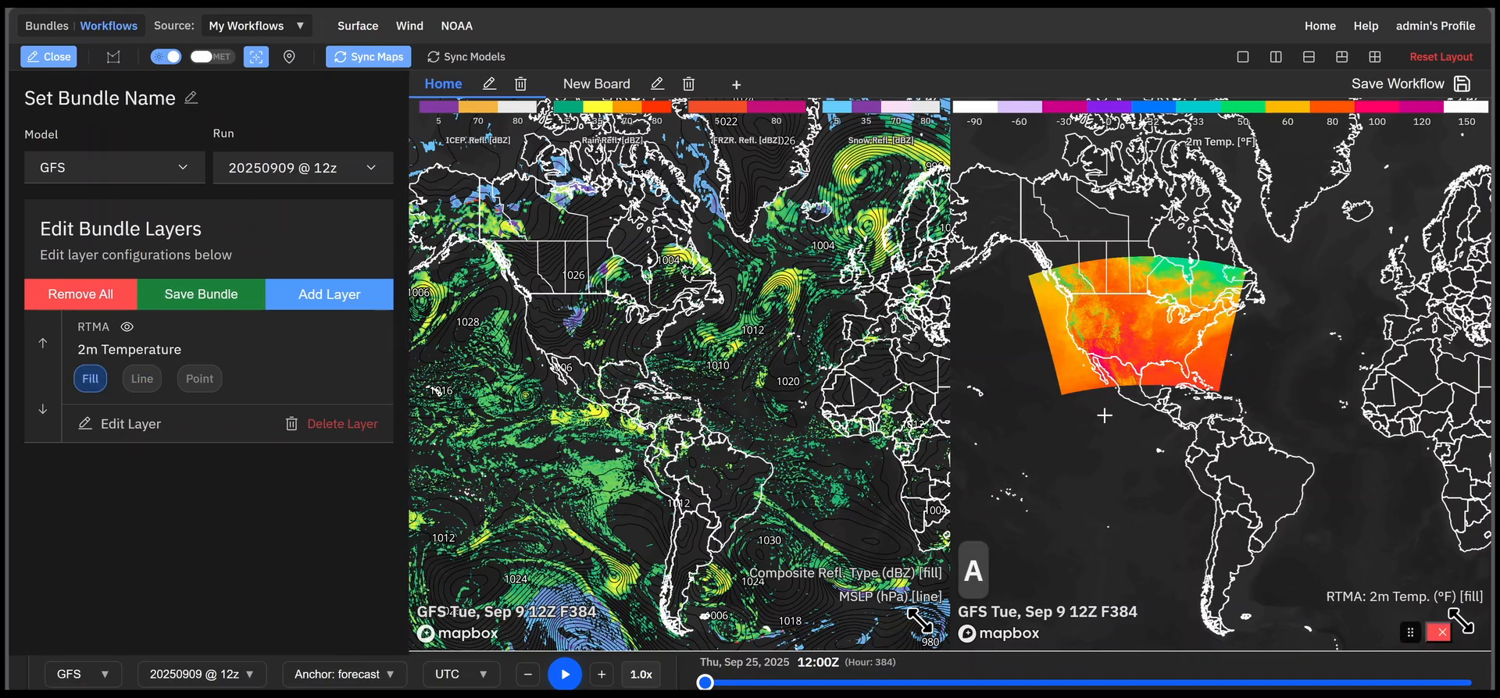
pyautogui.click(311, 427)
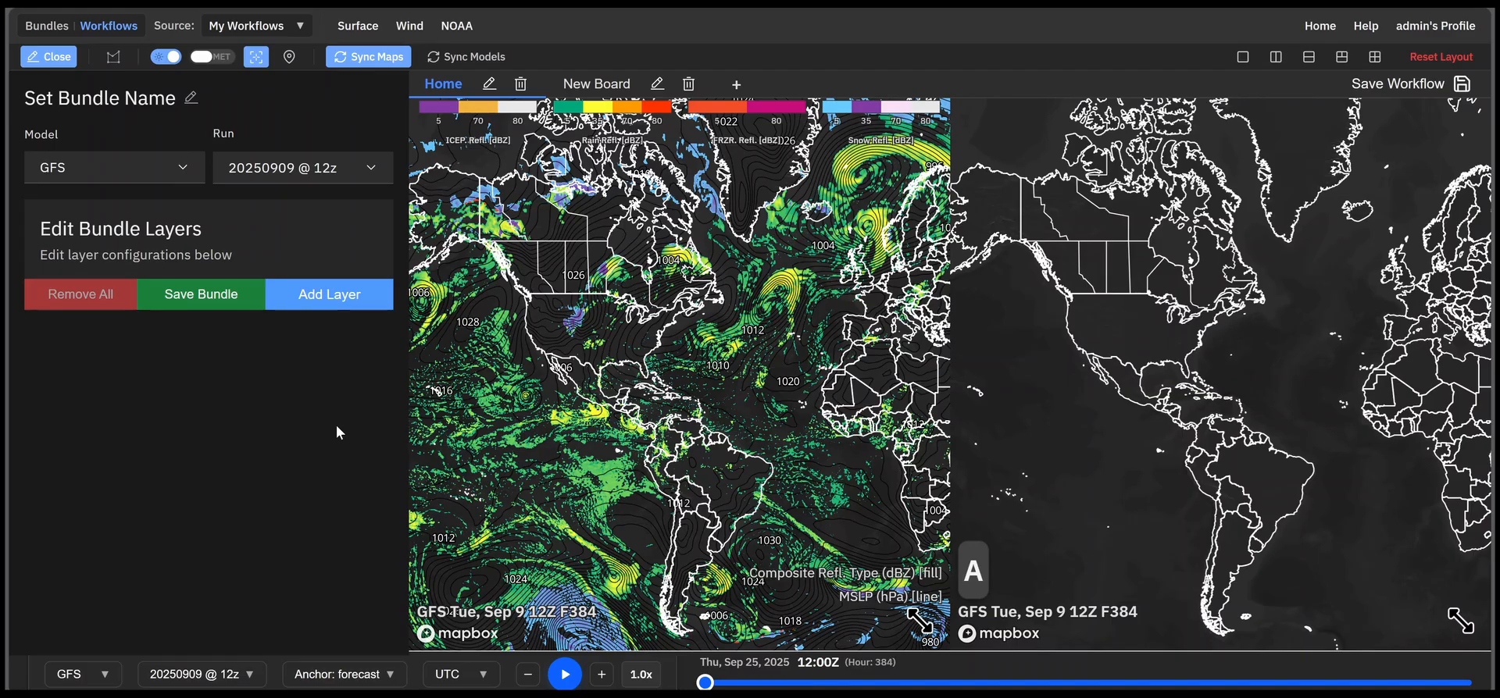
pyautogui.click(124, 168)
pyautogui.moveTo(119, 228)
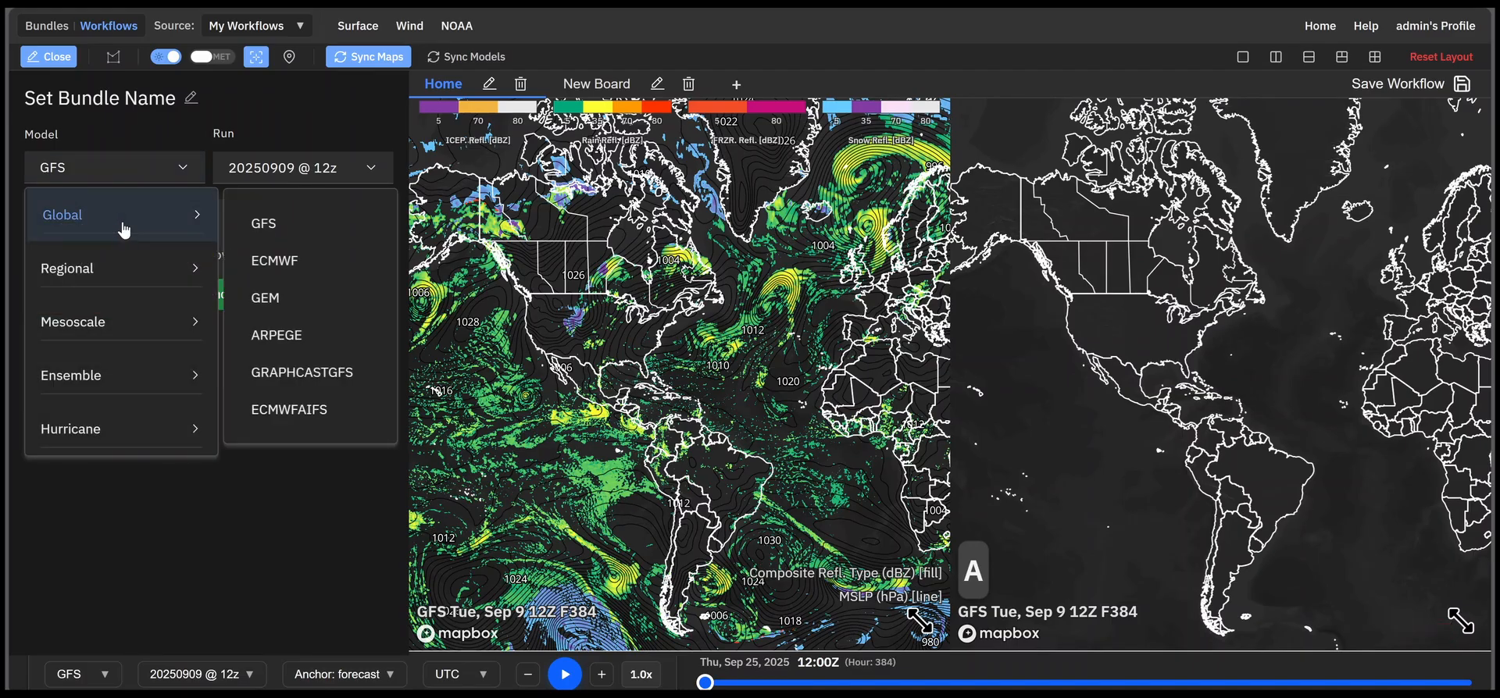
pyautogui.click(290, 263)
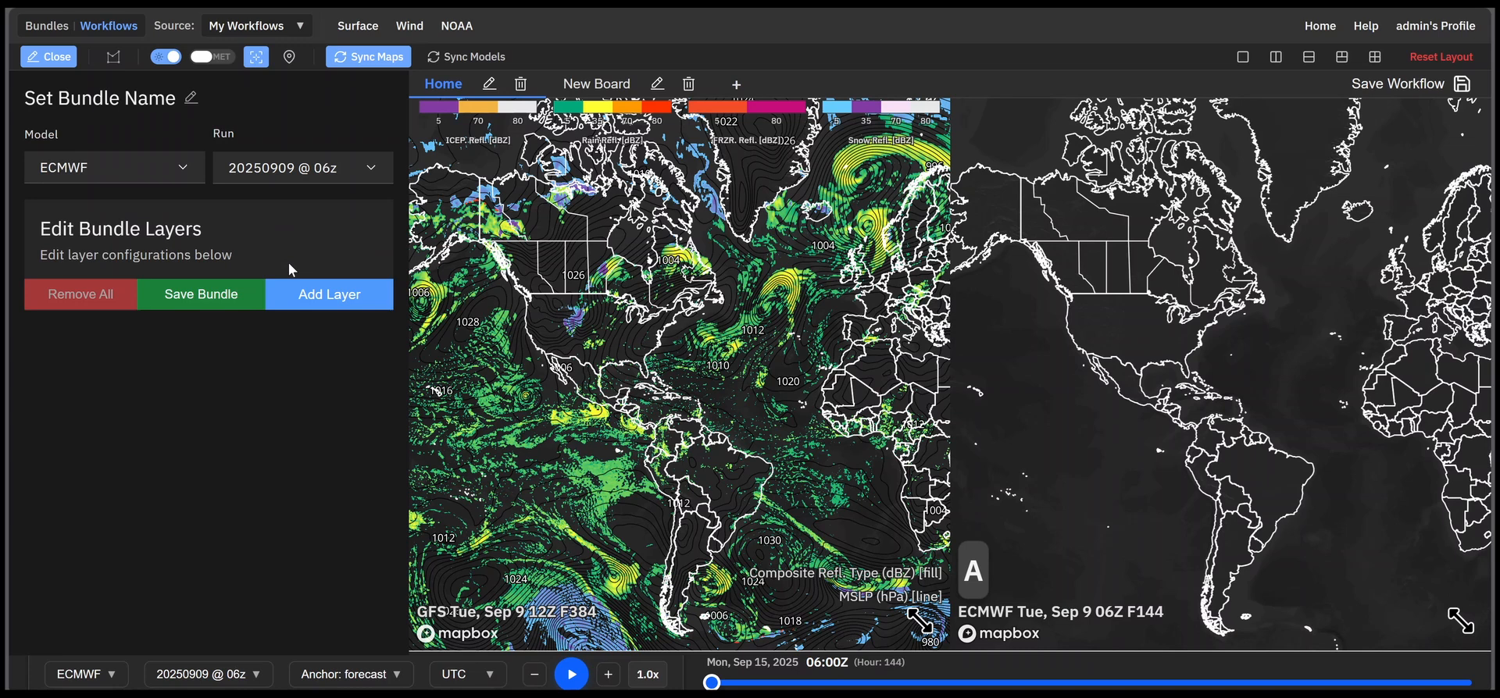
pyautogui.click(326, 304)
pyautogui.moveTo(328, 330)
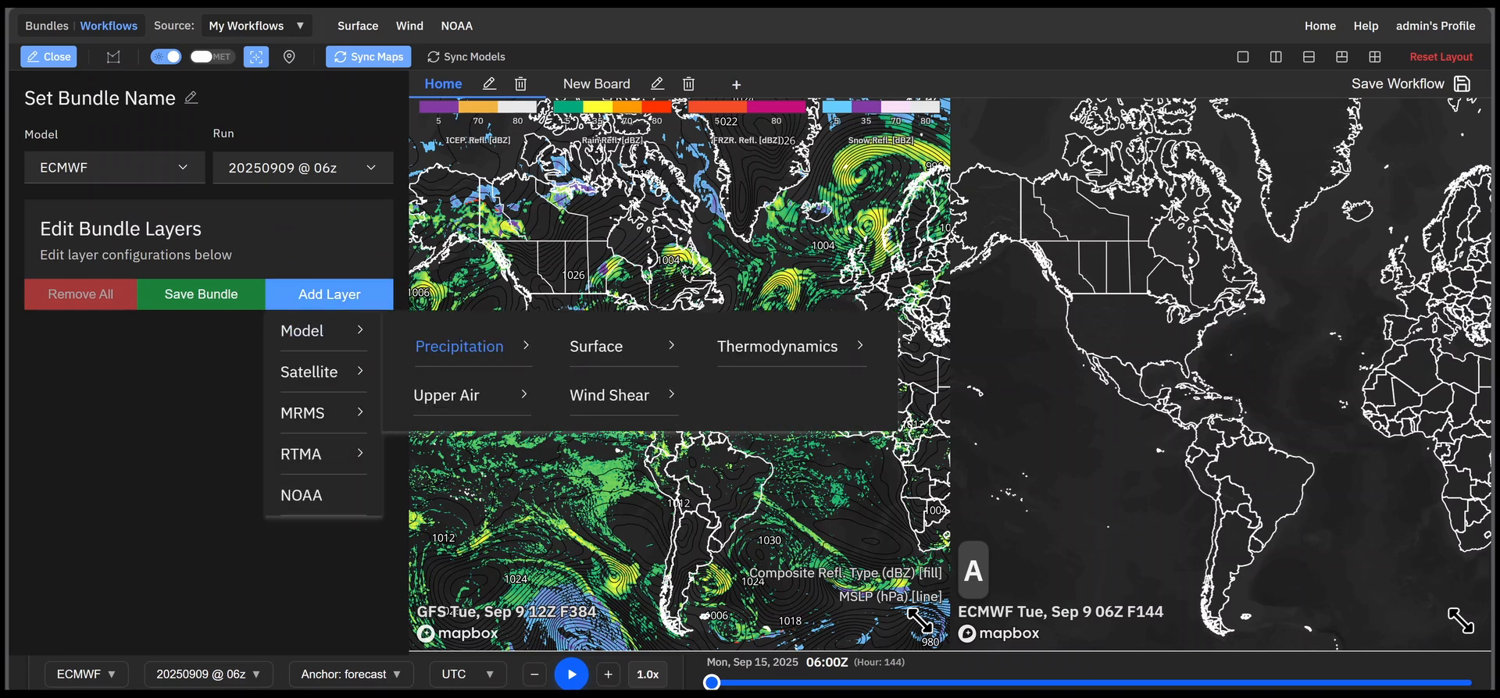
pyautogui.moveTo(459, 346)
pyautogui.click(625, 255)
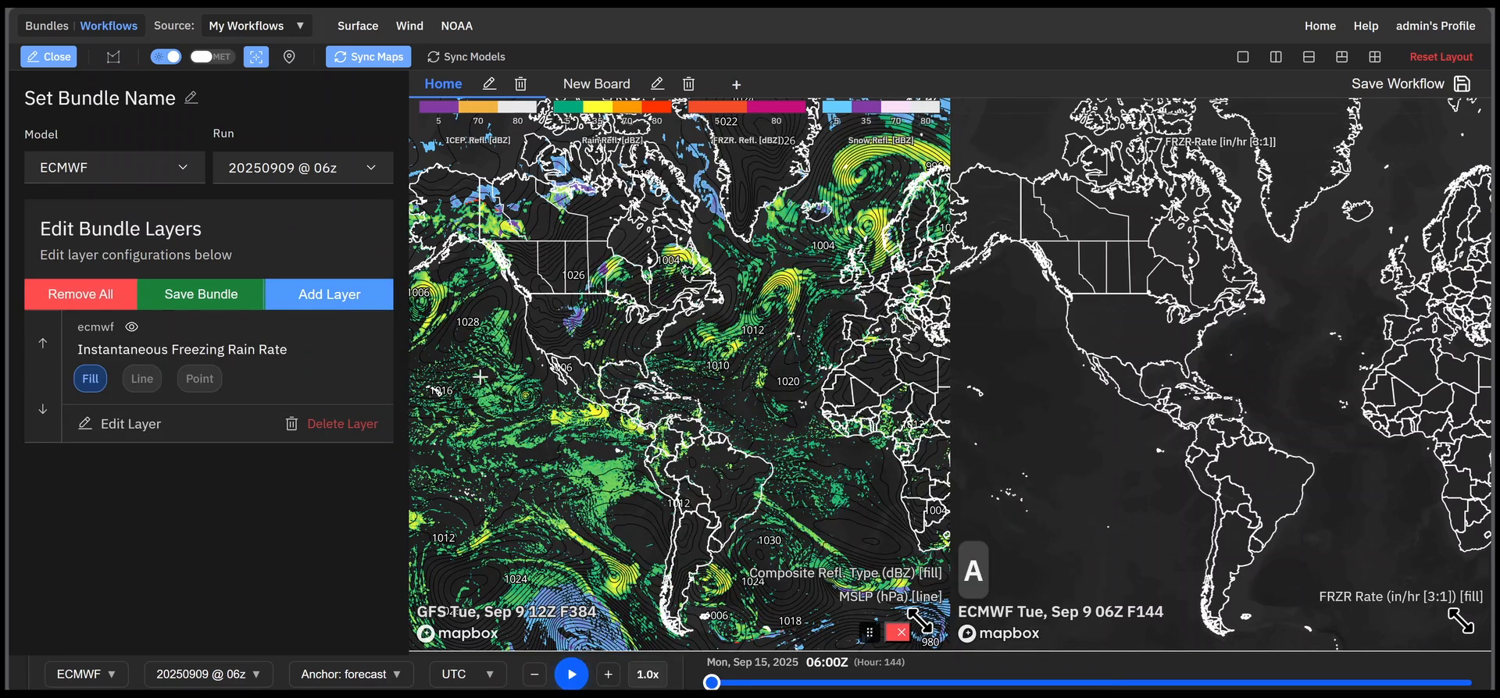
pyautogui.click(316, 414)
# Step: Add the ECMWF surface 2m Temperature layer to the empty panel
pyautogui.click(326, 307)
pyautogui.moveTo(356, 331)
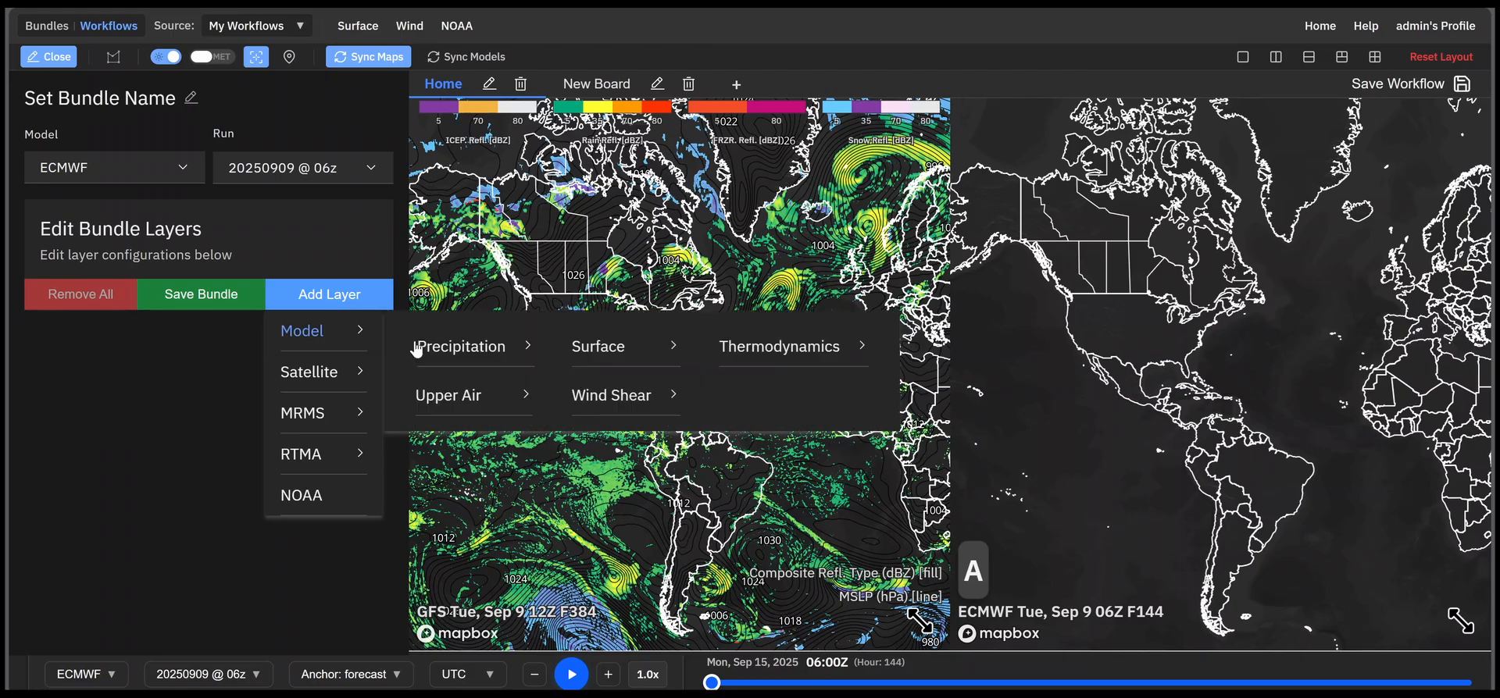
pyautogui.moveTo(598, 347)
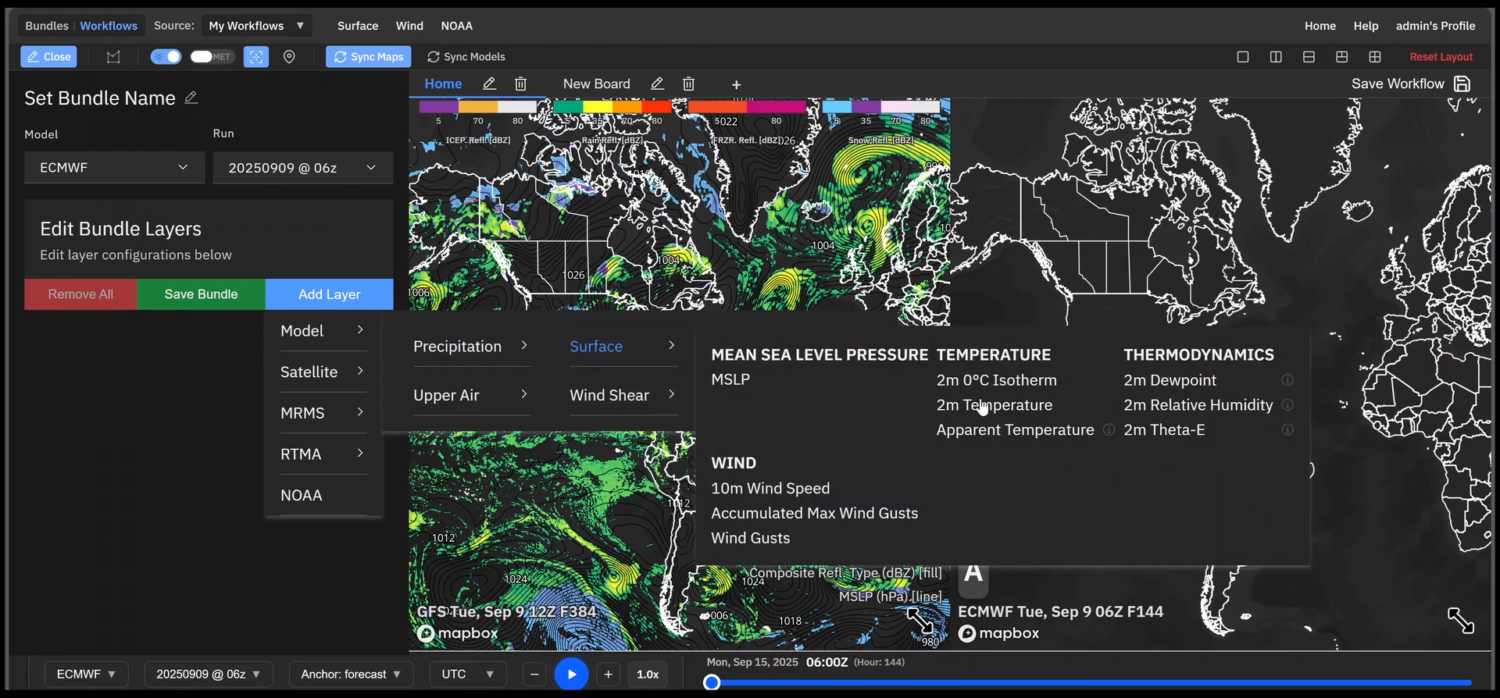
pyautogui.click(980, 403)
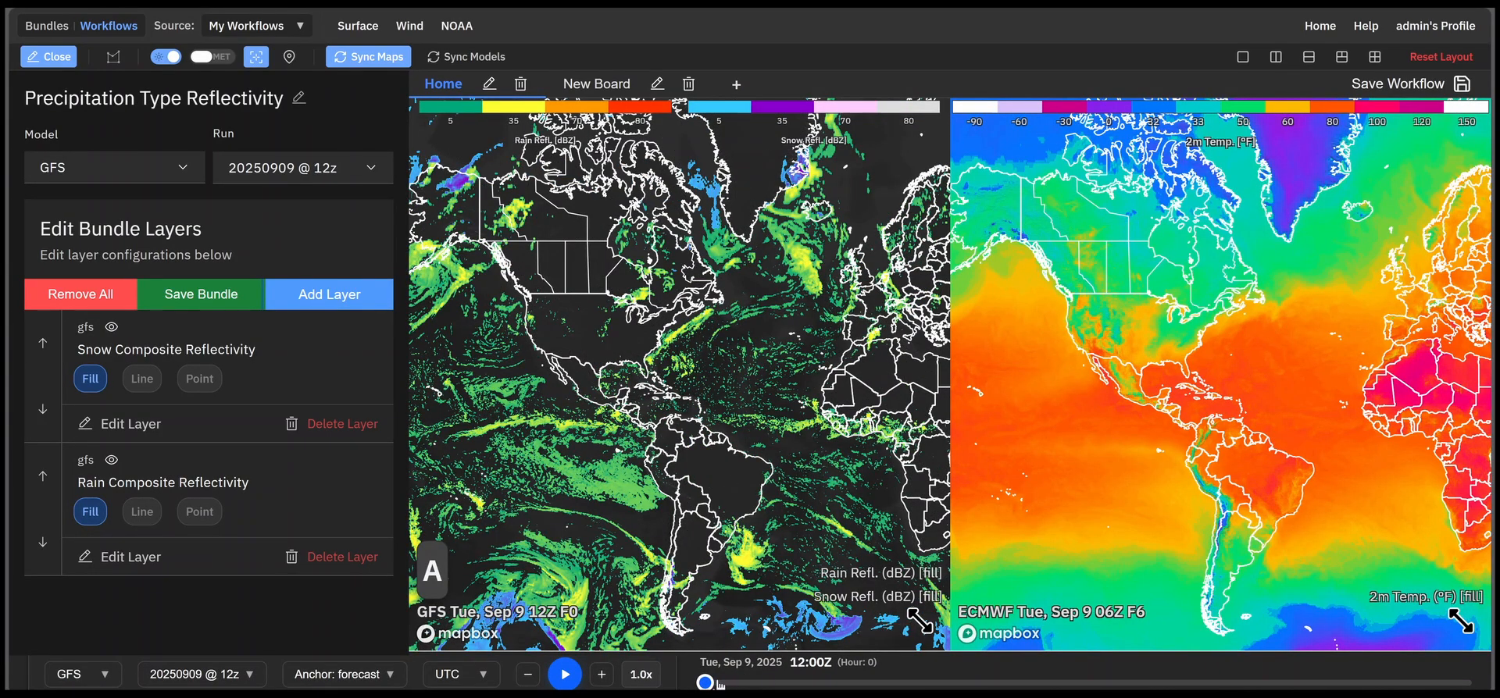
# Step: Move the GFS panel's forecast time to hour 42, then sync all models to the ECMWF temperature panel
pyautogui.moveTo(707, 681); pyautogui.dragTo(789, 681)
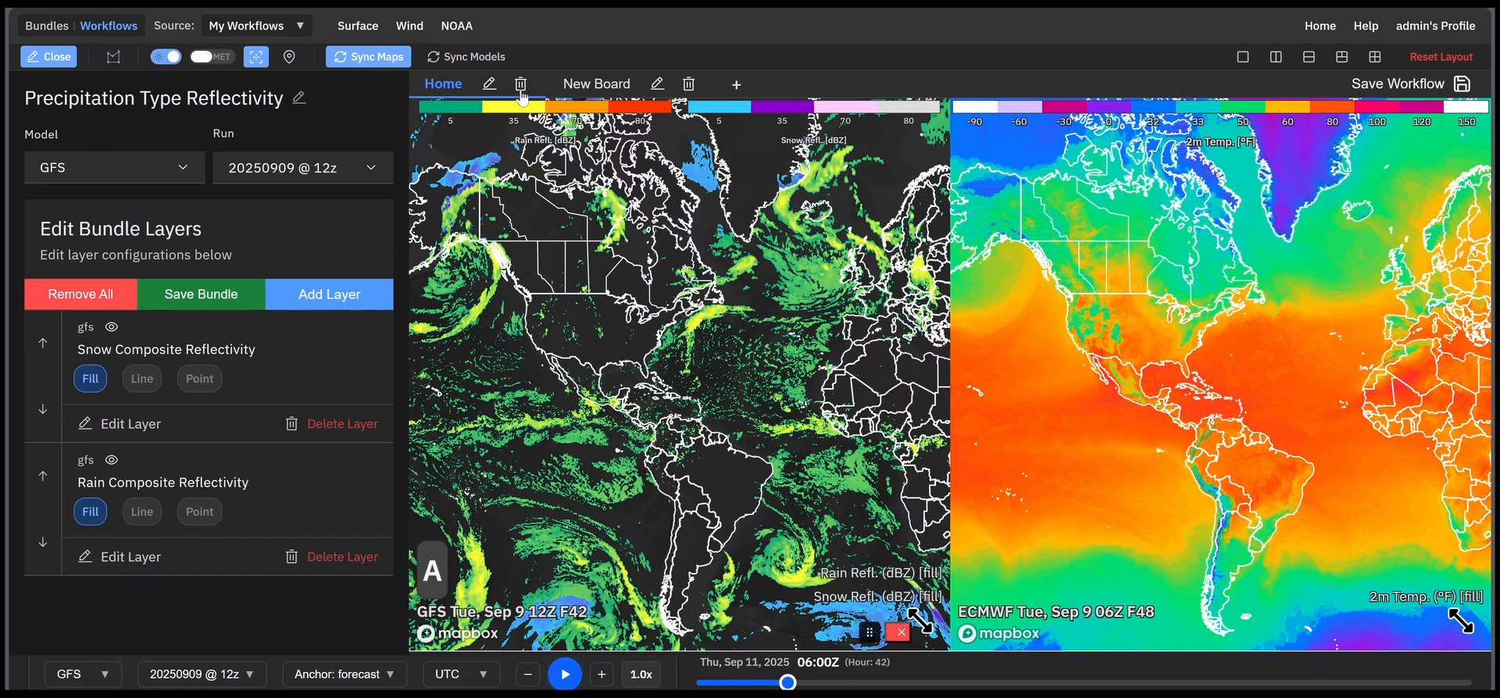
pyautogui.click(458, 62)
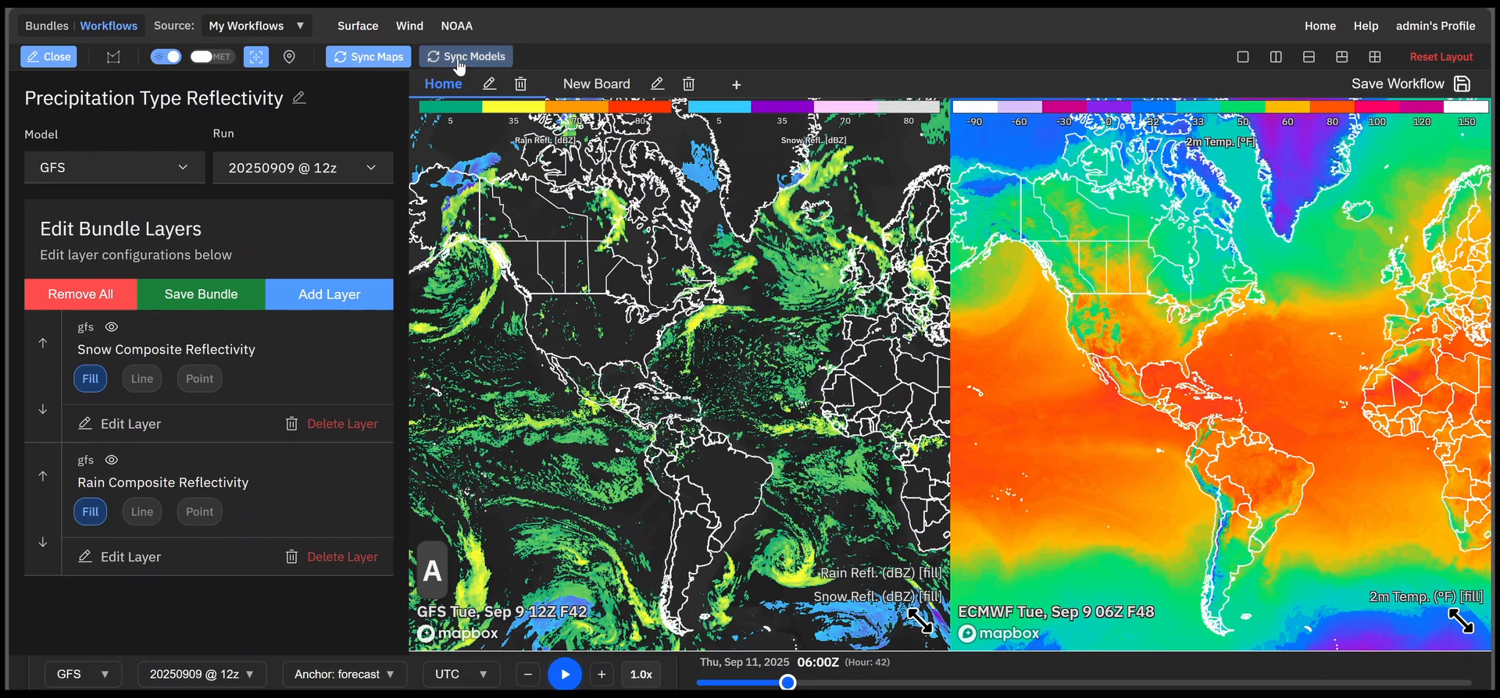
pyautogui.click(1017, 256)
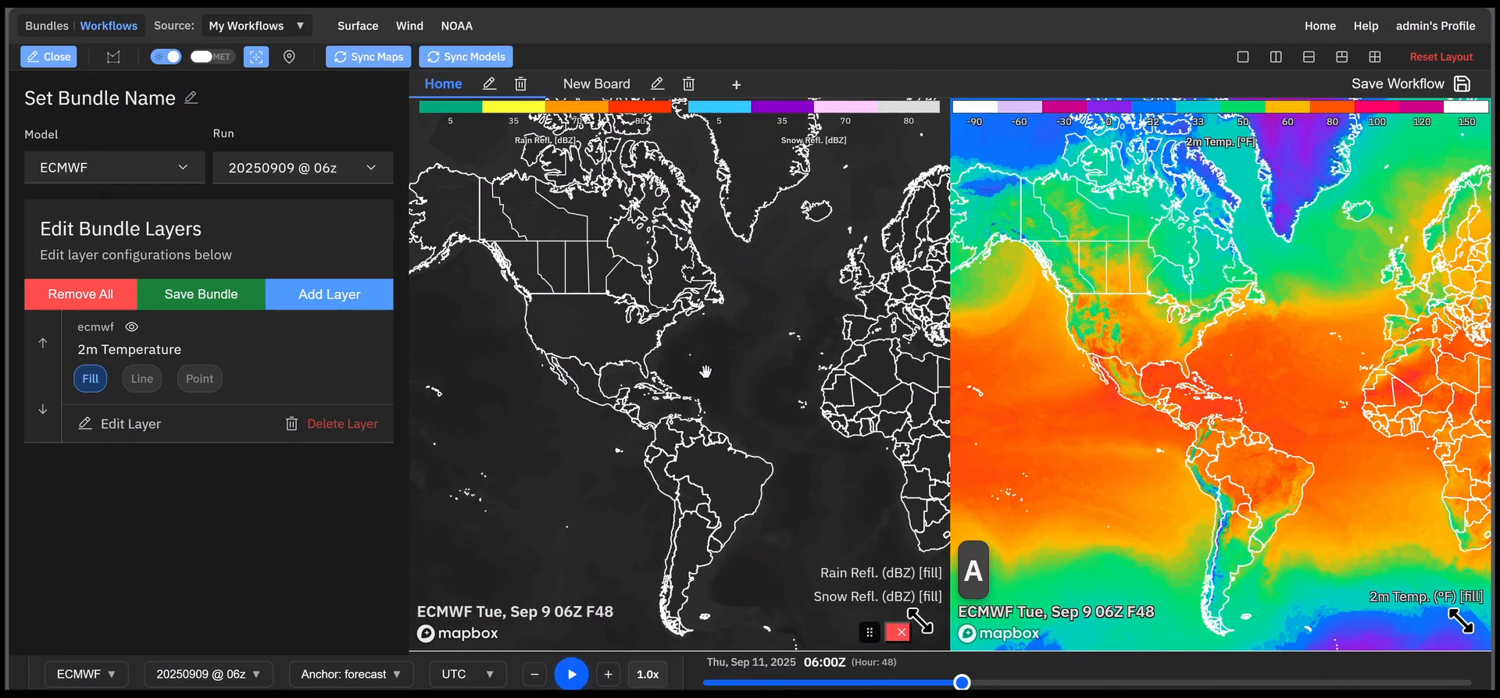
# Step: Delete the Snow and Rain Composite Reflectivity layers from the Precipitation Type Reflectivity panel
pyautogui.click(668, 390)
pyautogui.click(301, 428)
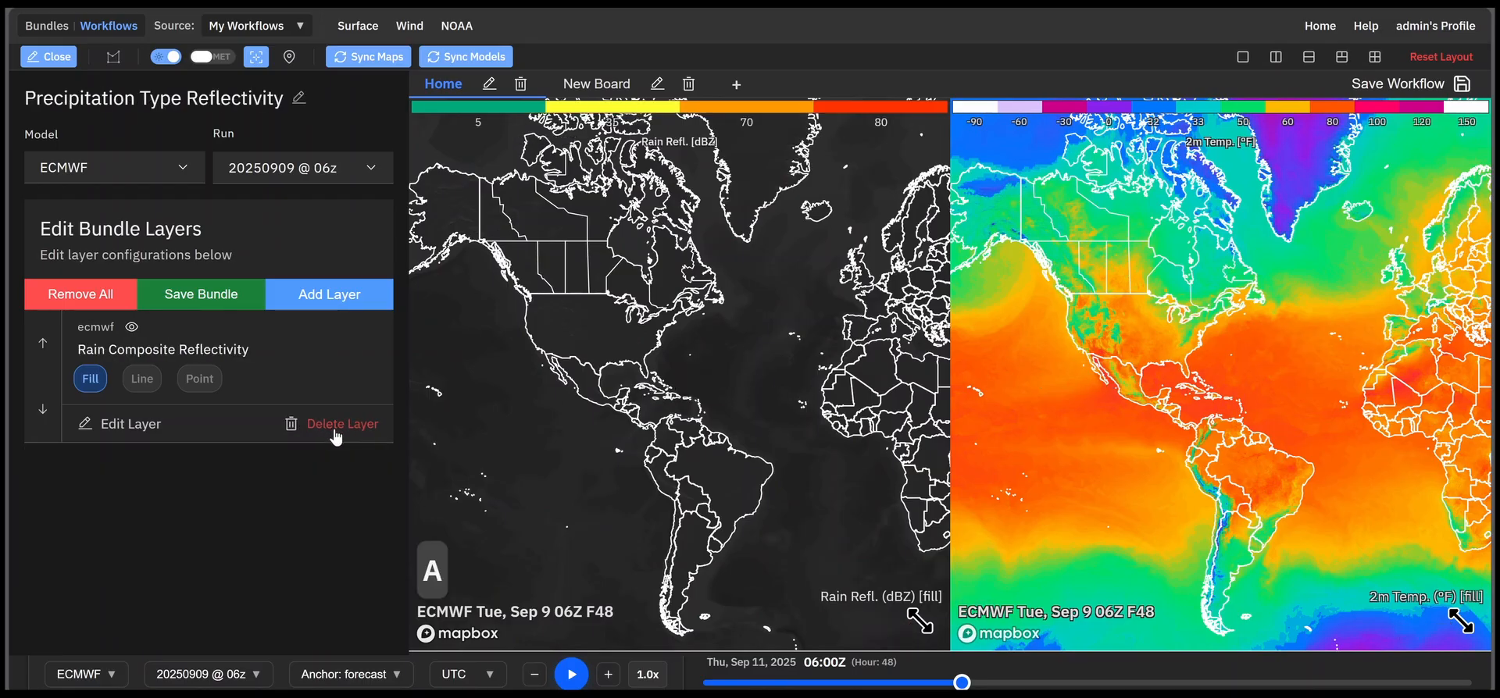
pyautogui.click(337, 436)
# Step: Add the ECMWF surface Wind Gusts layer to the emptied panel and inspect it over North America
pyautogui.click(328, 304)
pyautogui.moveTo(328, 334)
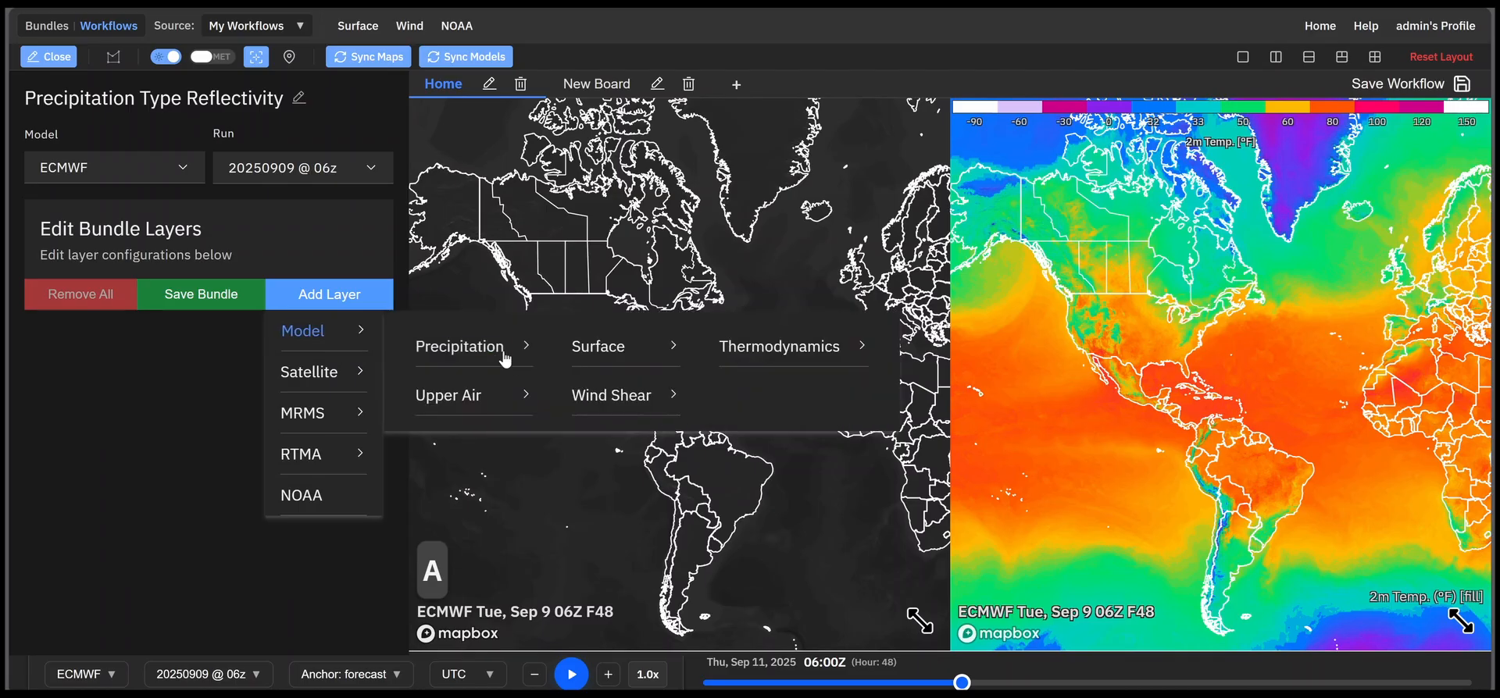
pyautogui.moveTo(598, 348)
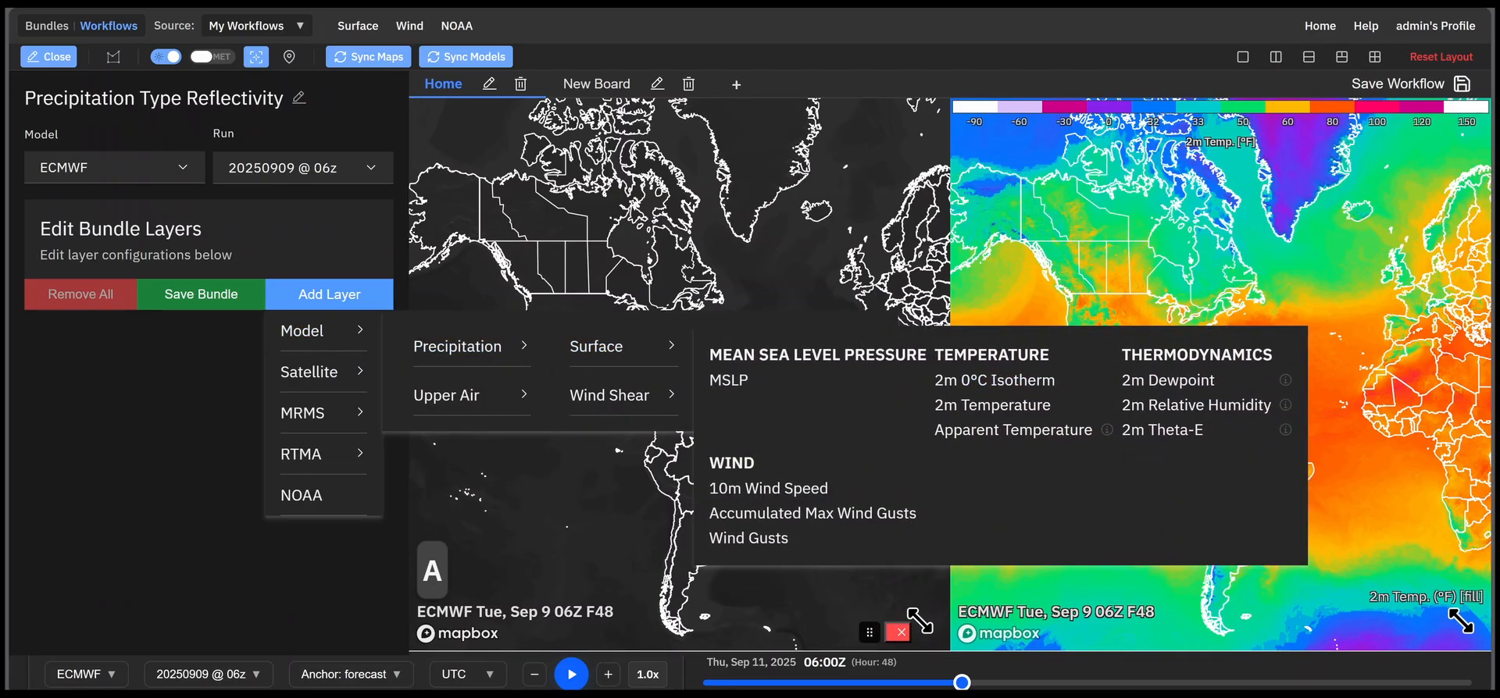
pyautogui.click(751, 538)
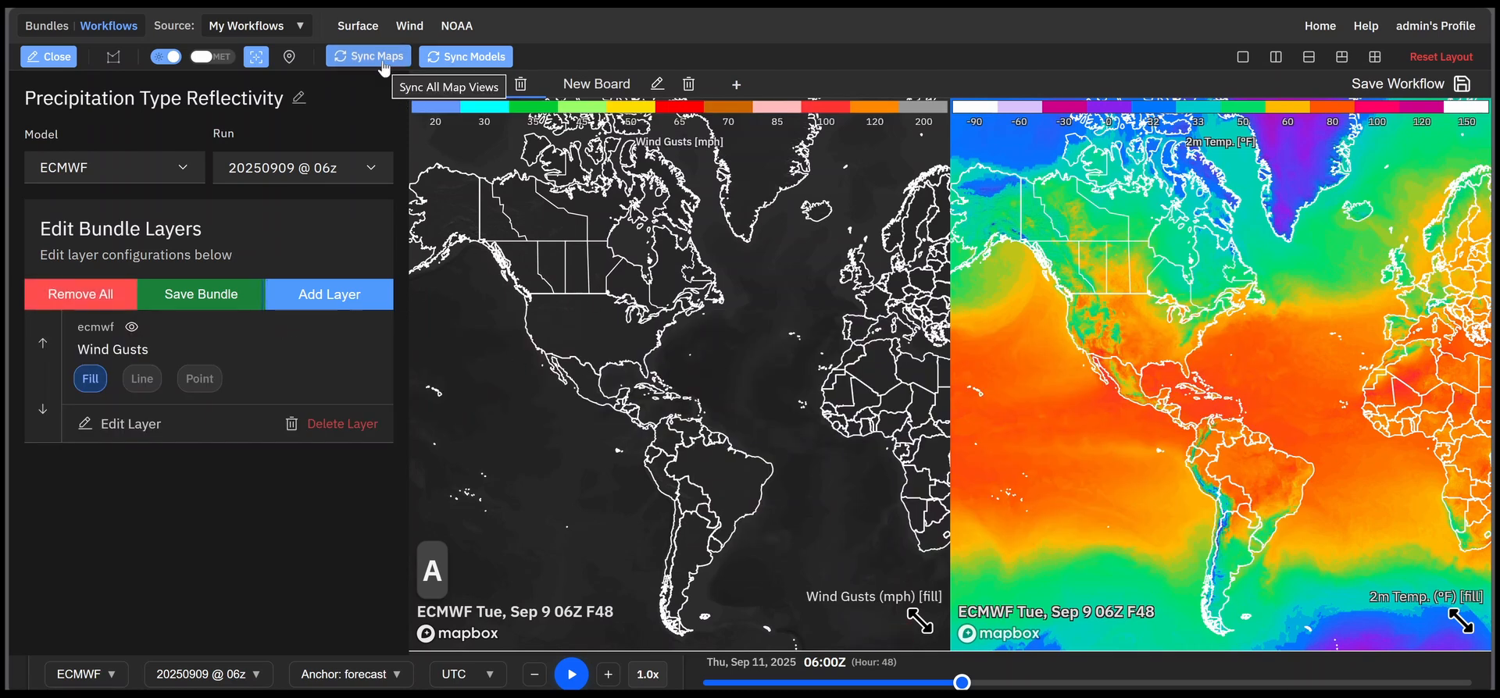
pyautogui.scroll(5, 582, 357)
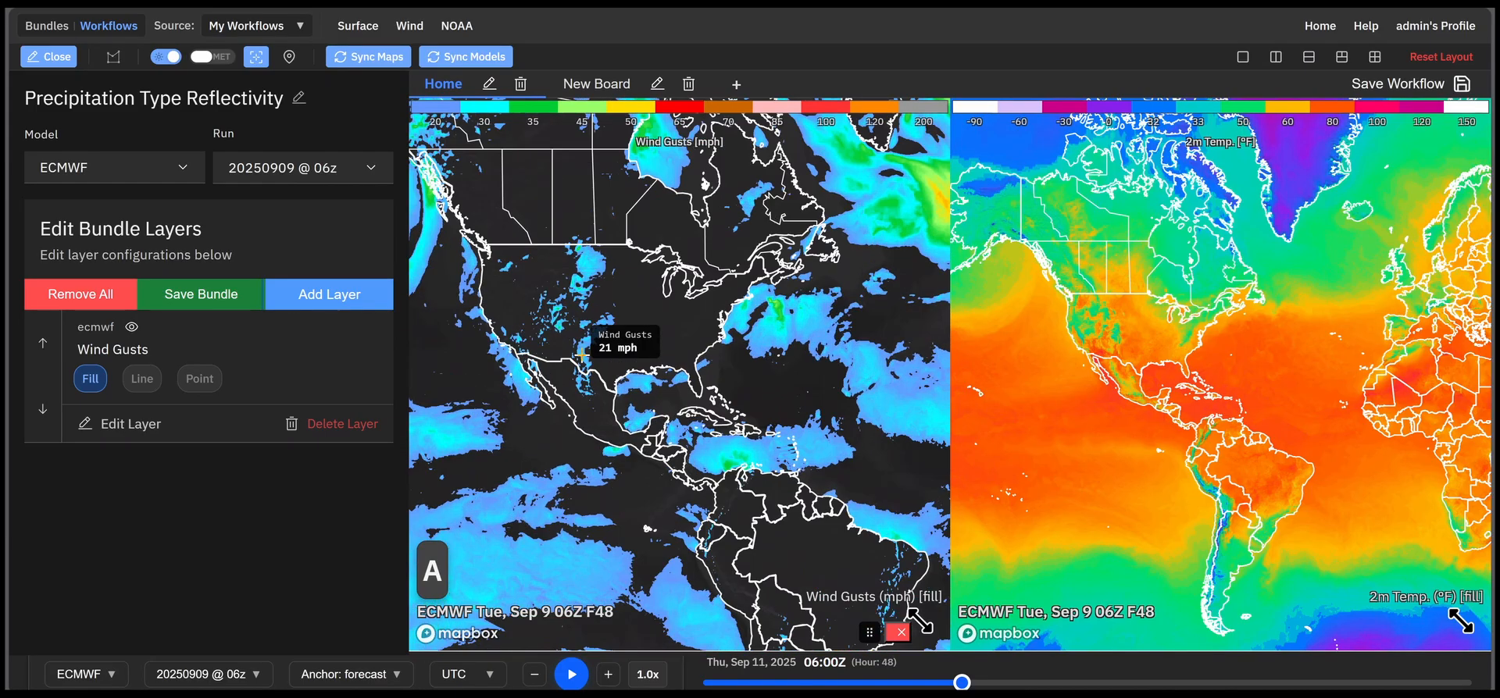
# Step: Turn off map syncing and move only the Wind Gusts map from North America across the Atlantic and Africa to the South Pacific near New Zealand
pyautogui.scroll(3, 582, 356)
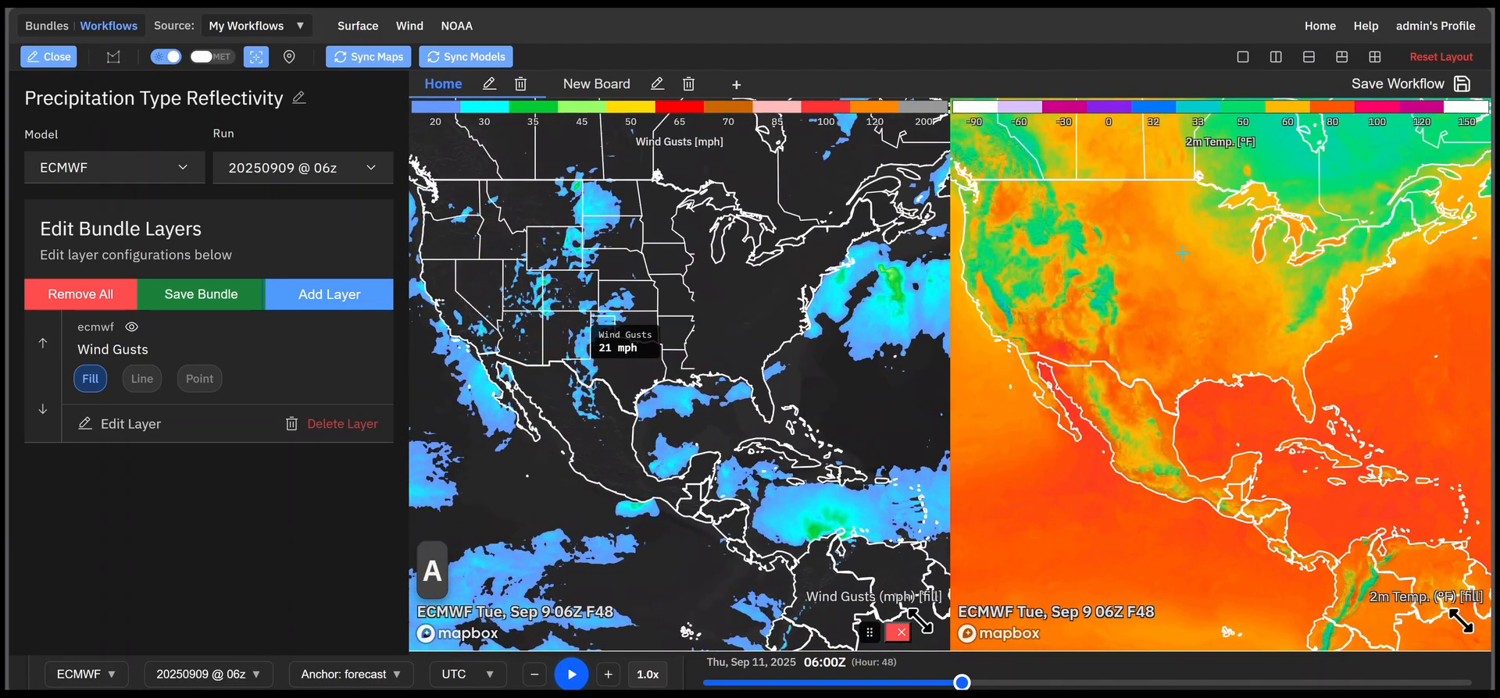
pyautogui.click(362, 61)
pyautogui.scroll(-3, 757, 283)
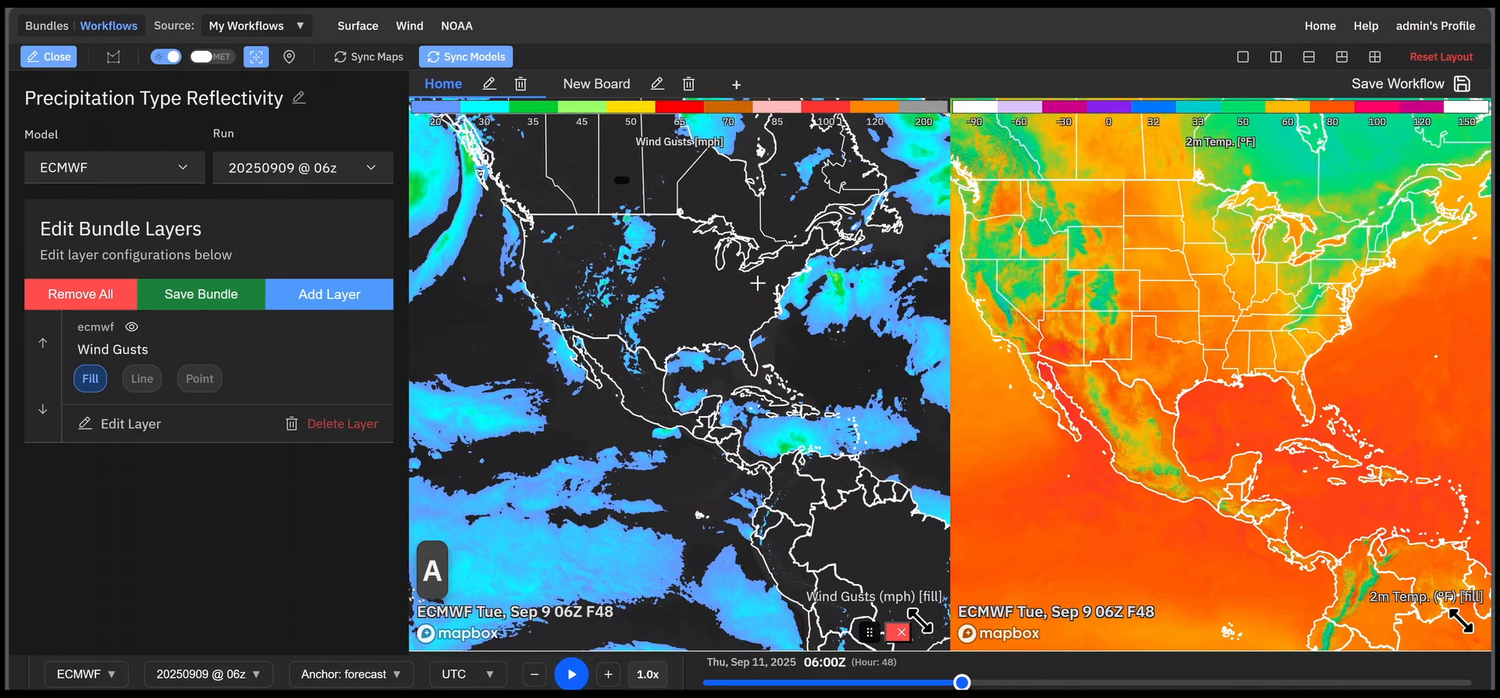
pyautogui.scroll(-3, 757, 283)
pyautogui.moveTo(797, 251); pyautogui.dragTo(650, 266)
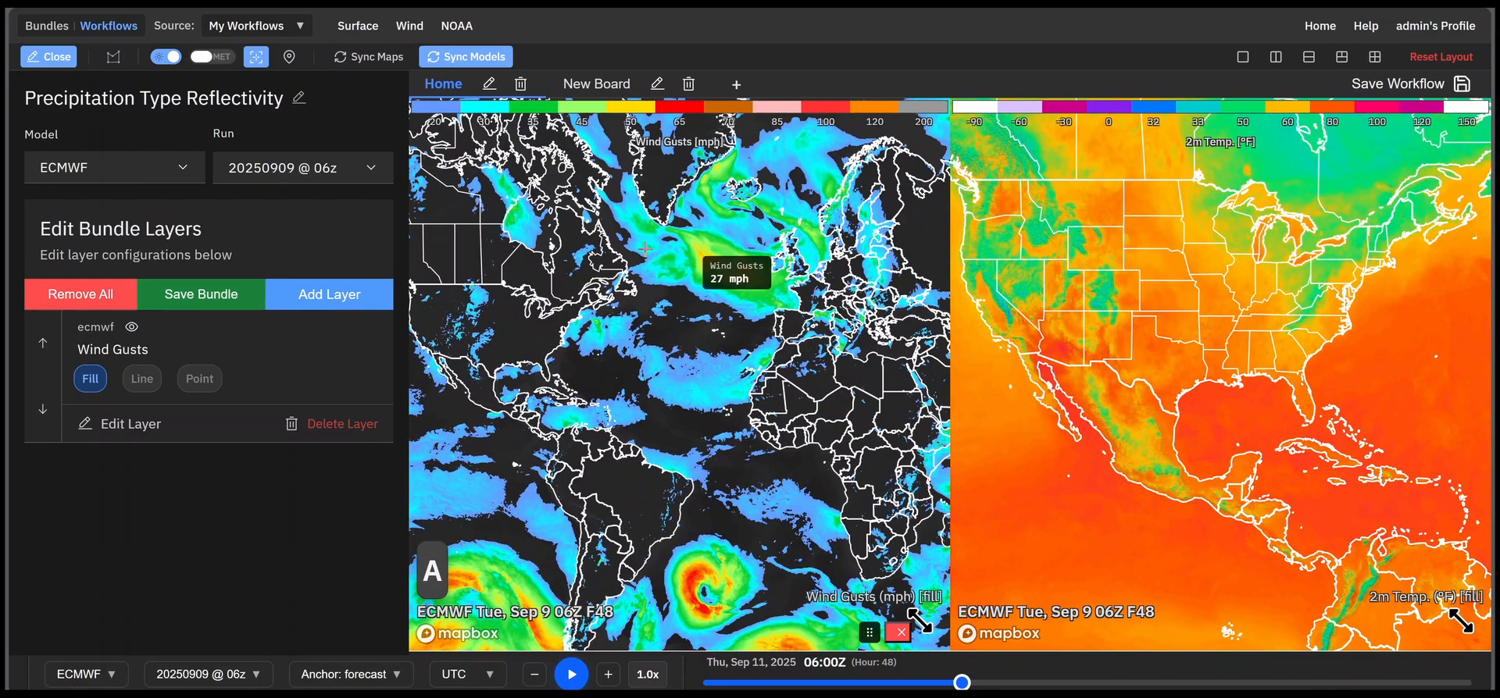
pyautogui.moveTo(897, 244); pyautogui.dragTo(767, 182)
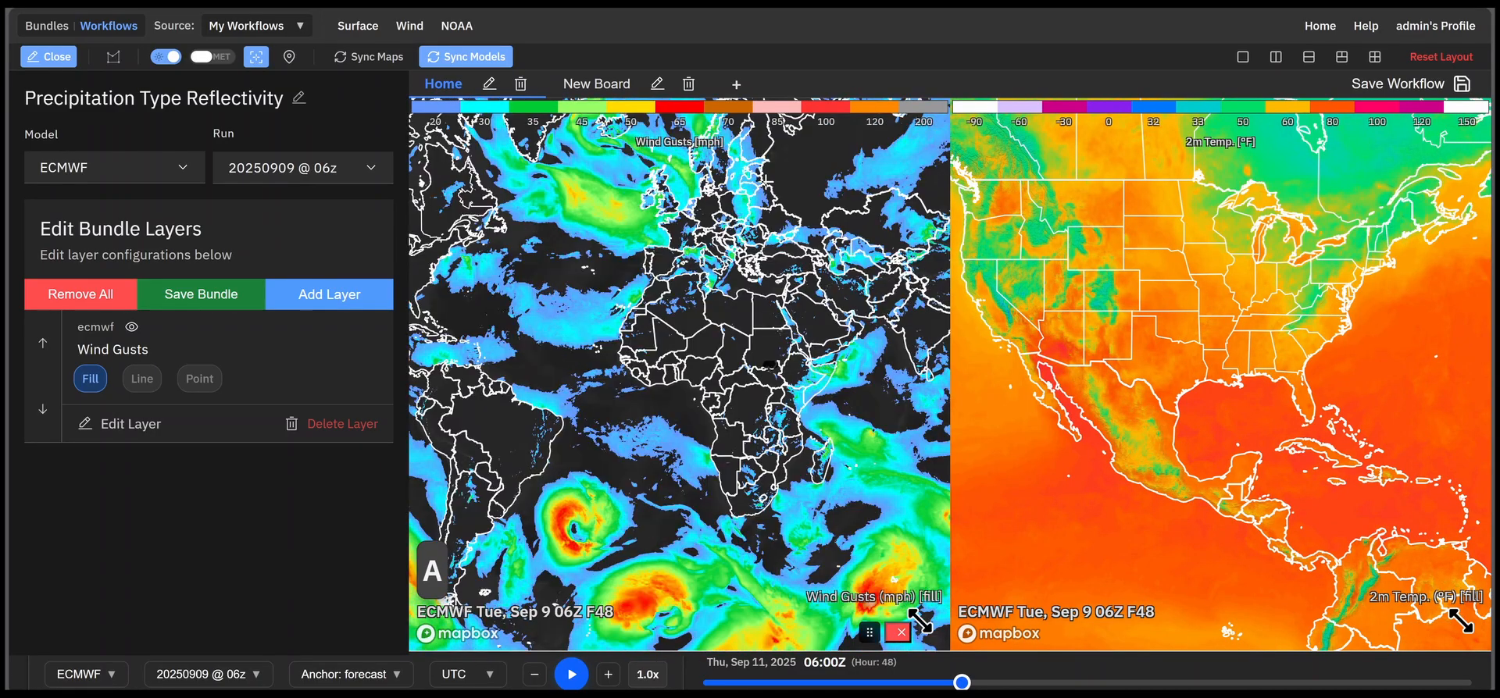
pyautogui.moveTo(535, 578); pyautogui.dragTo(695, 391)
pyautogui.moveTo(609, 475); pyautogui.dragTo(877, 443)
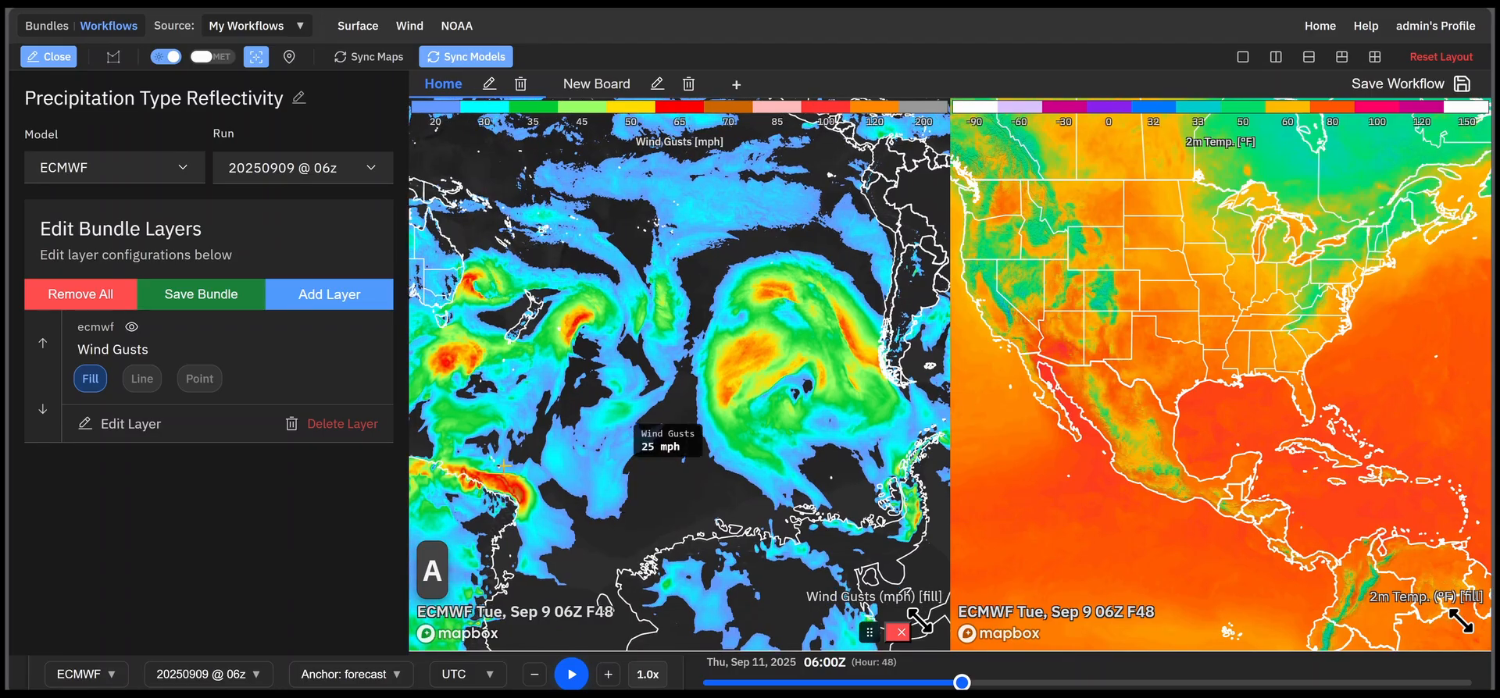
pyautogui.scroll(3, 503, 465)
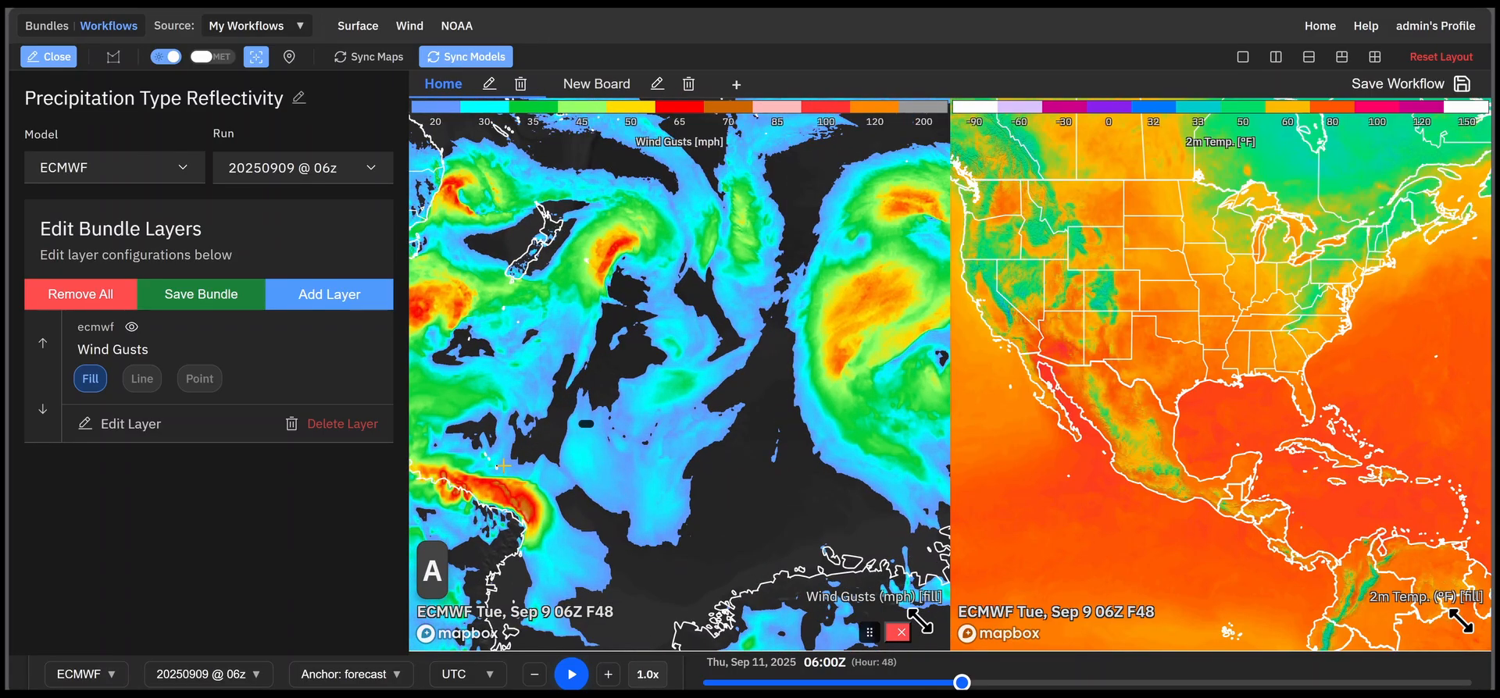